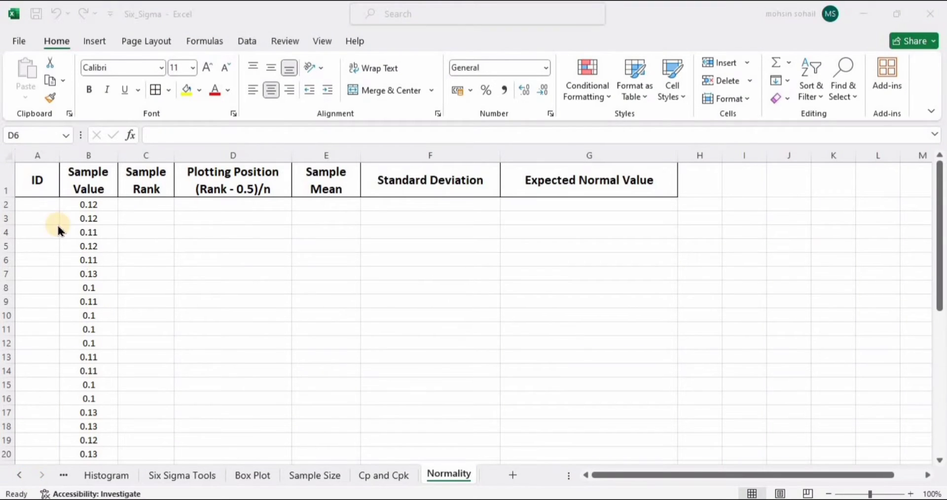
Review the Sample Value column down to row 41, then select A2 for the first ID
left_click(89, 178)
scroll(103, 232, "down", 11)
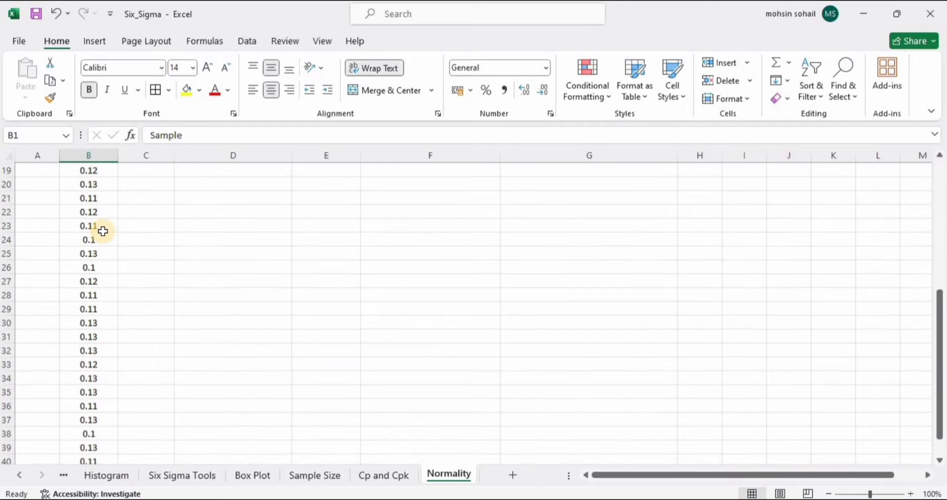
left_click(97, 267)
scroll(170, 225, "up", 11)
left_click(47, 203)
Enter IDs 1 and 2 in A2:A3 and fill the numbering down to 40
type("1")
key("Return")
type("2")
key("Return")
left_click(47, 204)
left_click_drag(45, 215, 57, 282)
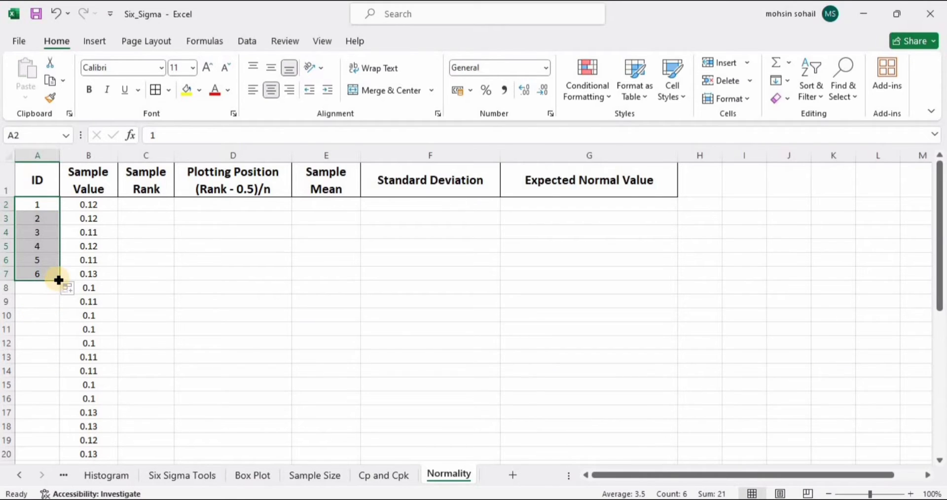
double_click(58, 281)
scroll(36, 348, "down", 17)
scroll(36, 349, "up", 6)
scroll(40, 328, "up", 1)
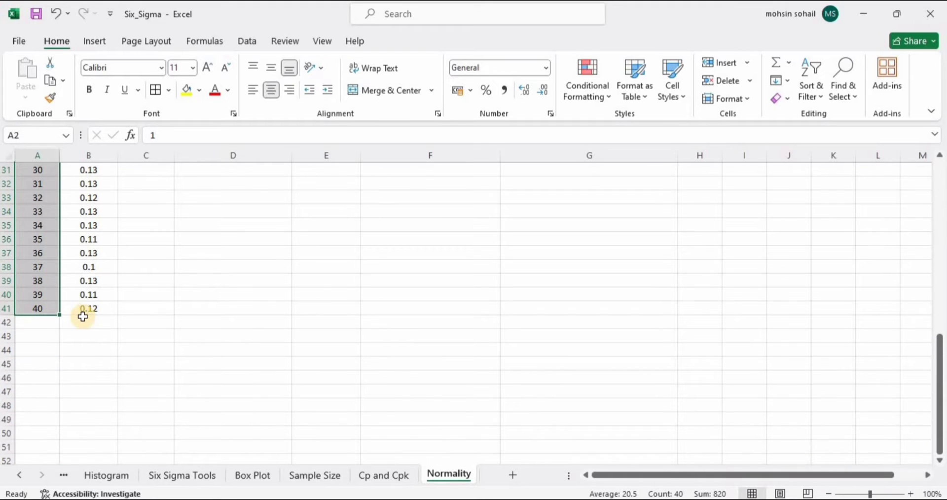
scroll(81, 315, "up", 10)
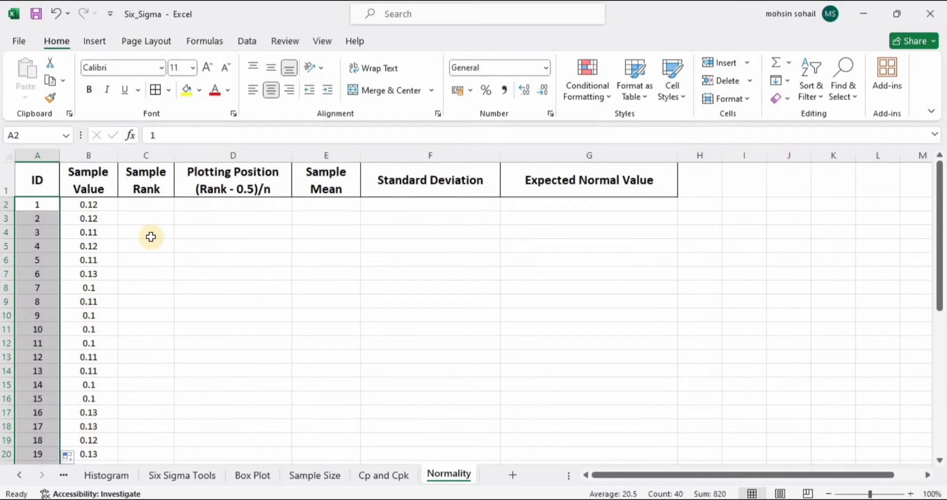
Select the whole table range A1:B41
left_click(181, 260)
left_click_drag(35, 181, 89, 354)
scroll(89, 354, "down", 10)
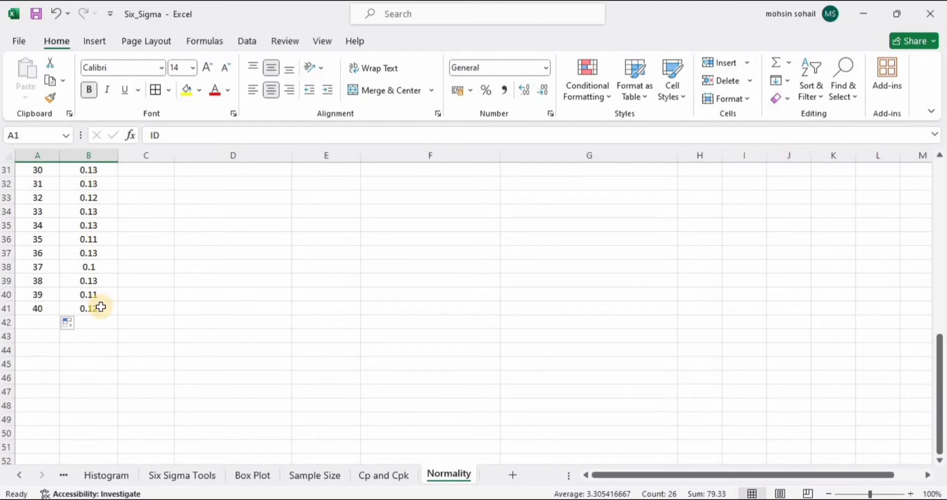
left_click(99, 309, "shift")
scroll(103, 239, "up", 10)
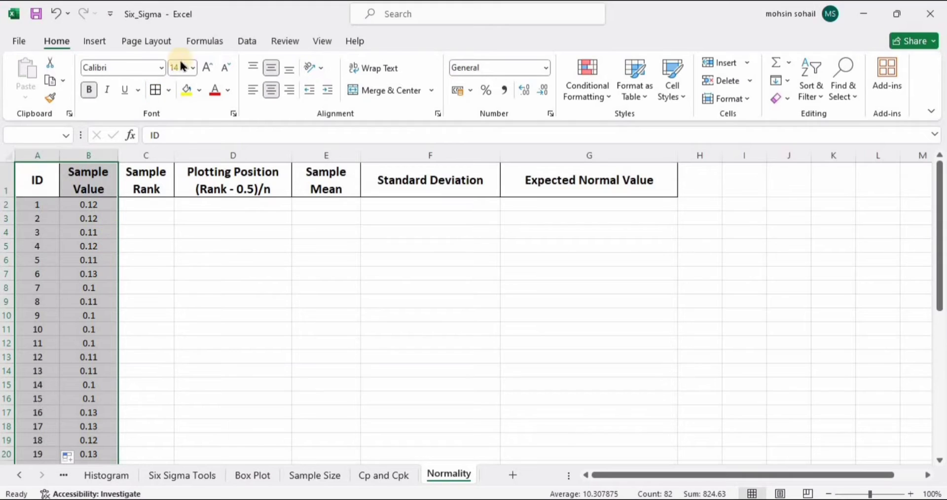
Sort the table by Sample Value on cell values, smallest to largest
left_click(240, 45)
left_click(435, 79)
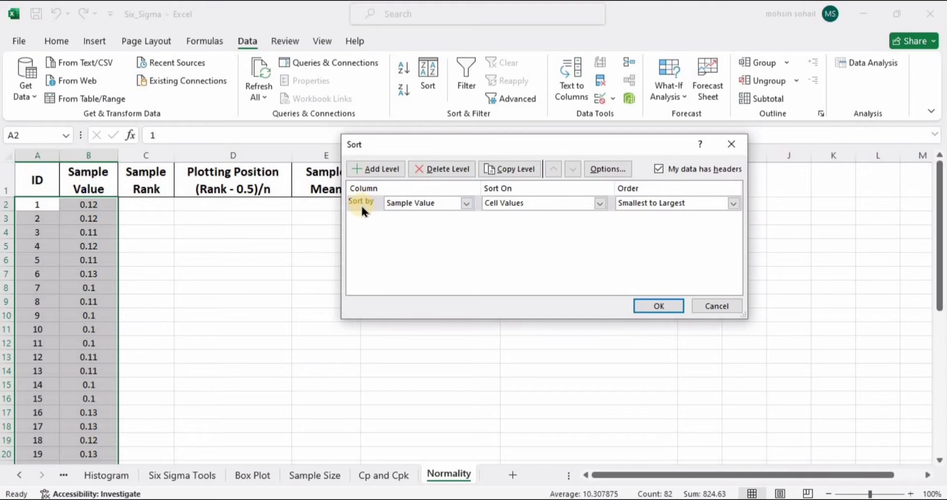
left_click(465, 203)
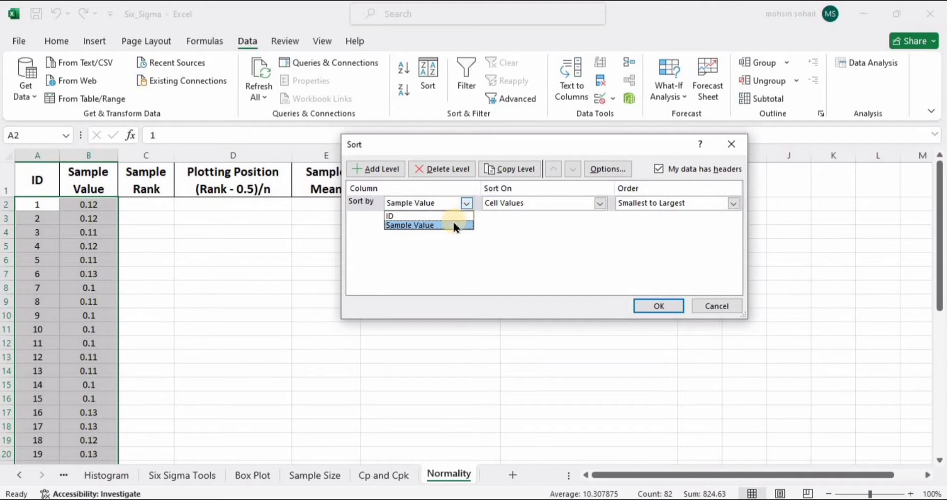
left_click(416, 225)
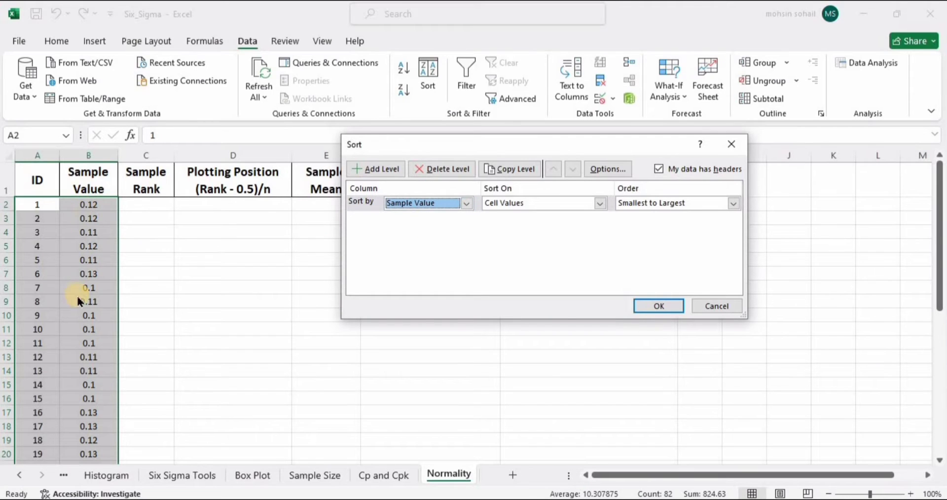
left_click(601, 203)
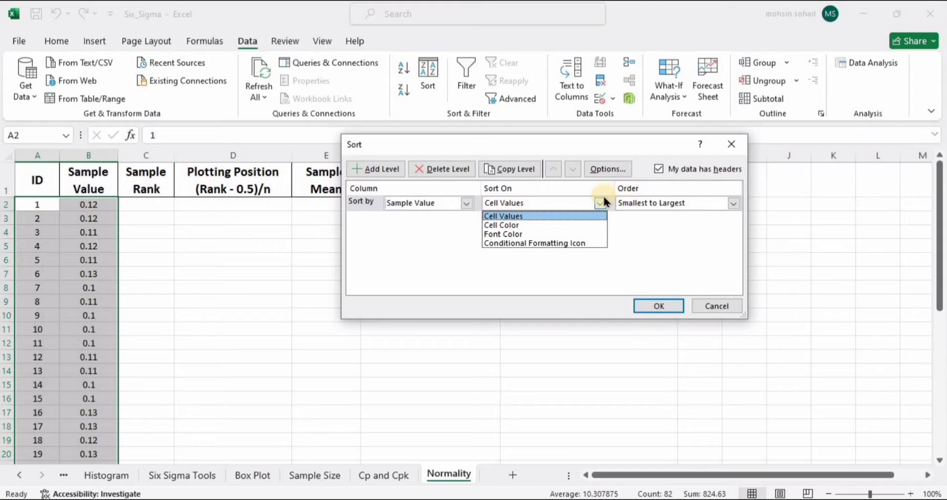
left_click(598, 204)
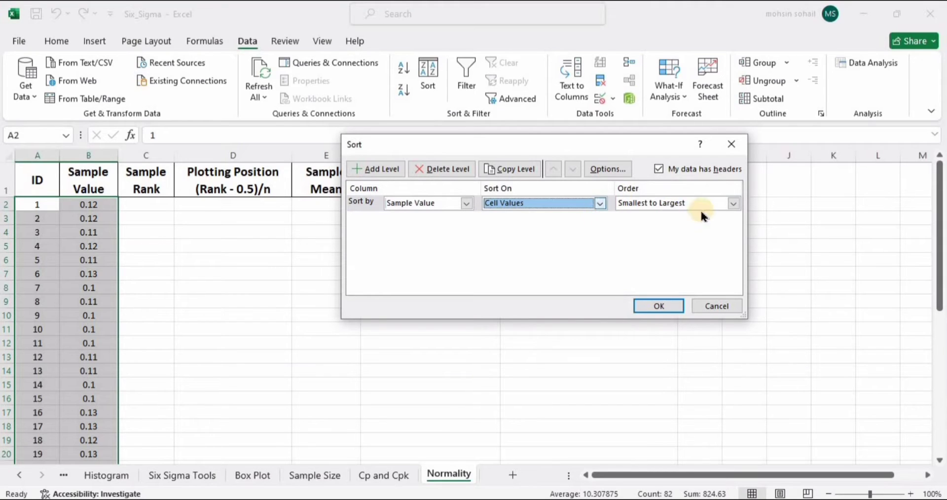
left_click(735, 203)
left_click(735, 203)
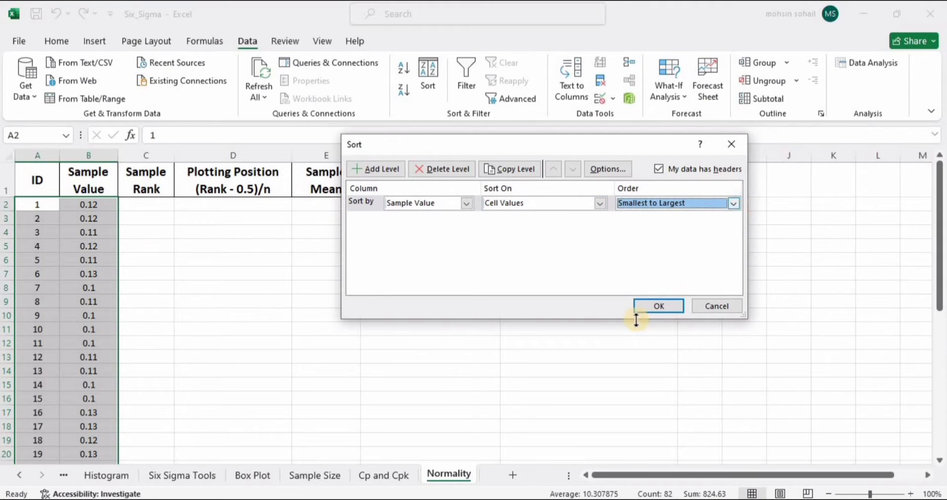
left_click(658, 305)
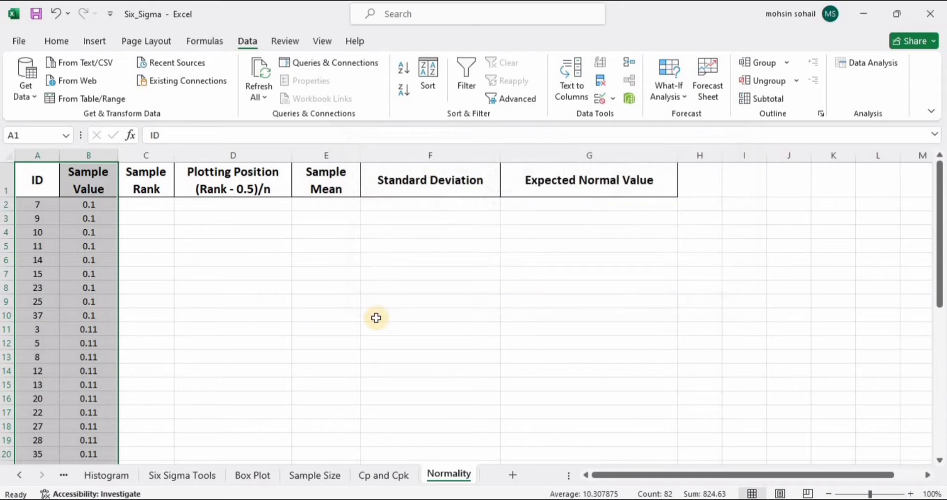
Enter ranks 1 and 2 in C2:C3 and fill Sample Rank down to 40
left_click(237, 315)
scroll(91, 378, "down", 10)
scroll(91, 378, "up", 10)
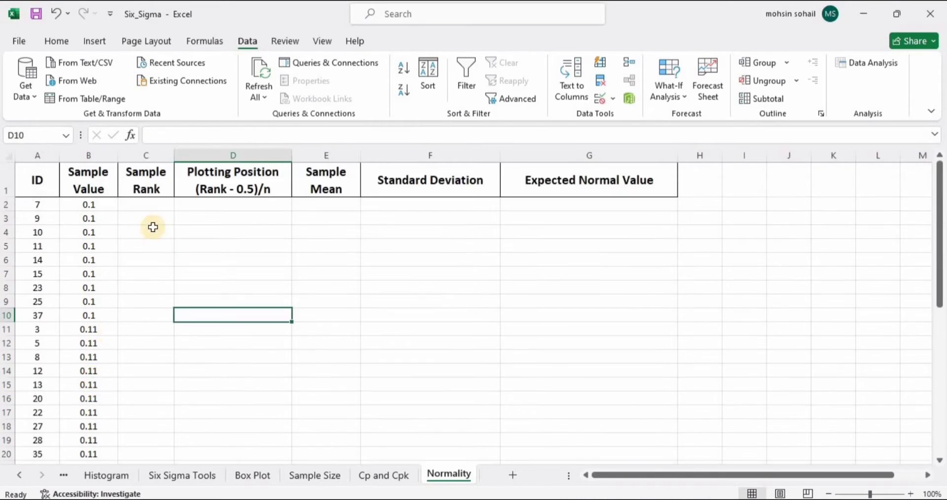
left_click(146, 208)
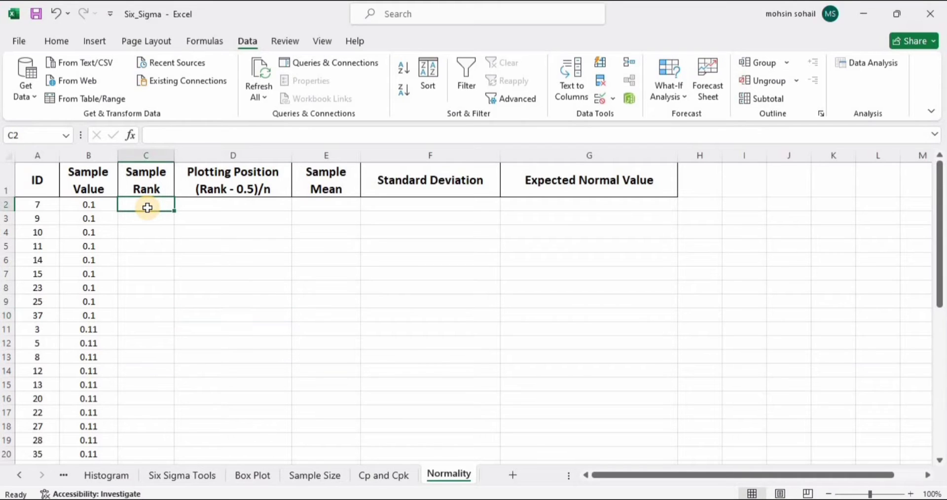
key("Return")
type("2")
key("Return")
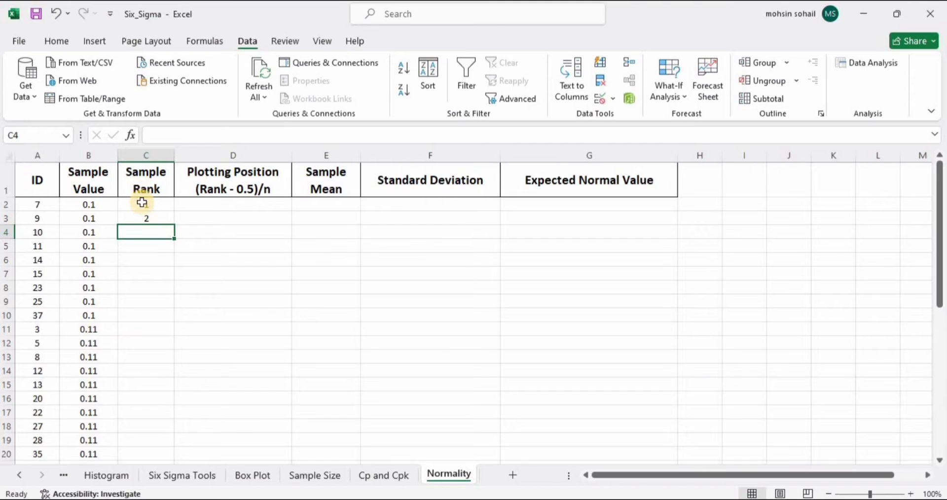
left_click_drag(142, 203, 140, 219)
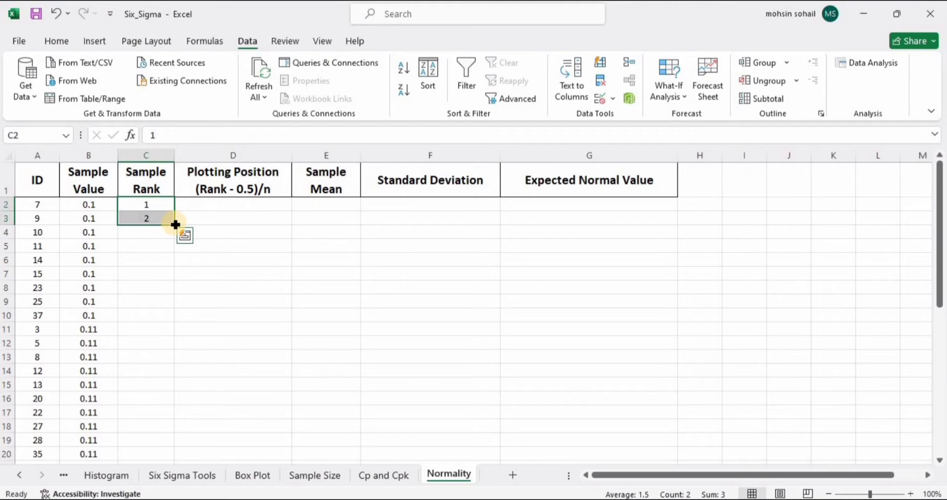
double_click(175, 224)
scroll(143, 356, "down", 9)
scroll(211, 261, "up", 9)
left_click(236, 272)
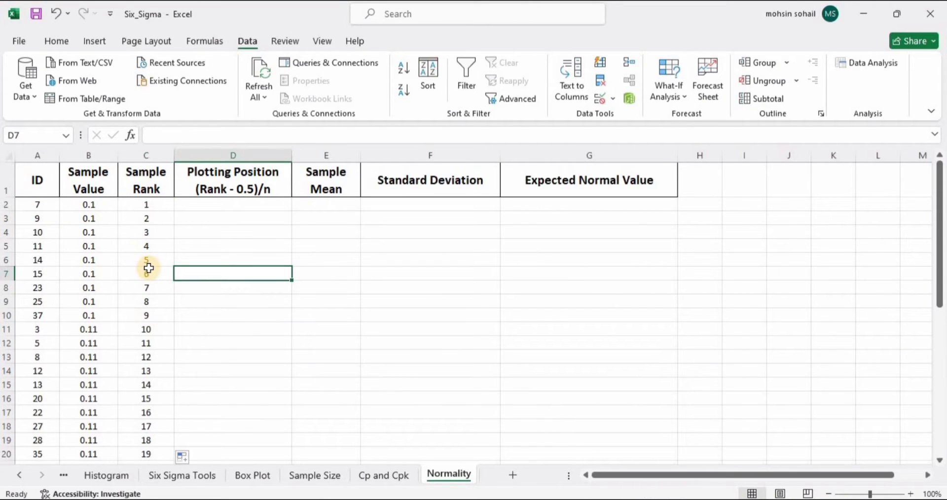
Enter the plotting position formula =(C2-0.5)/COUNT(B:B) in D2
left_click(231, 175)
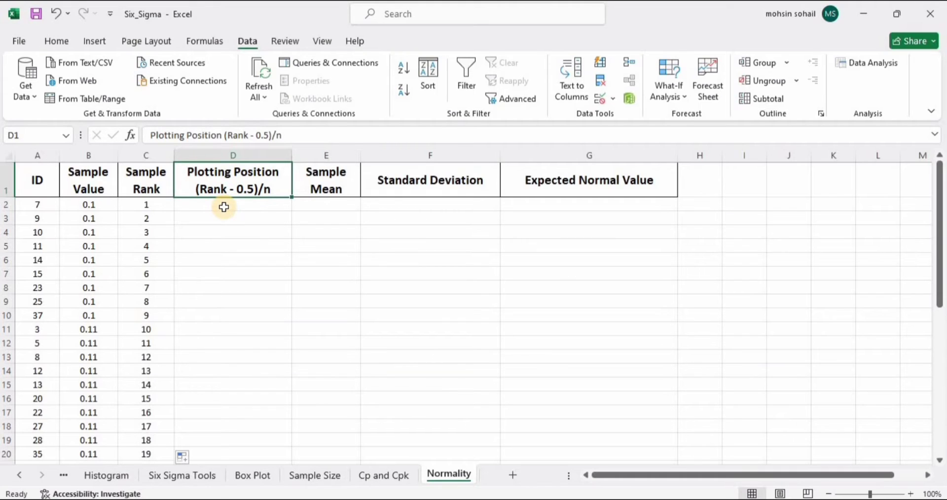
left_click(224, 207)
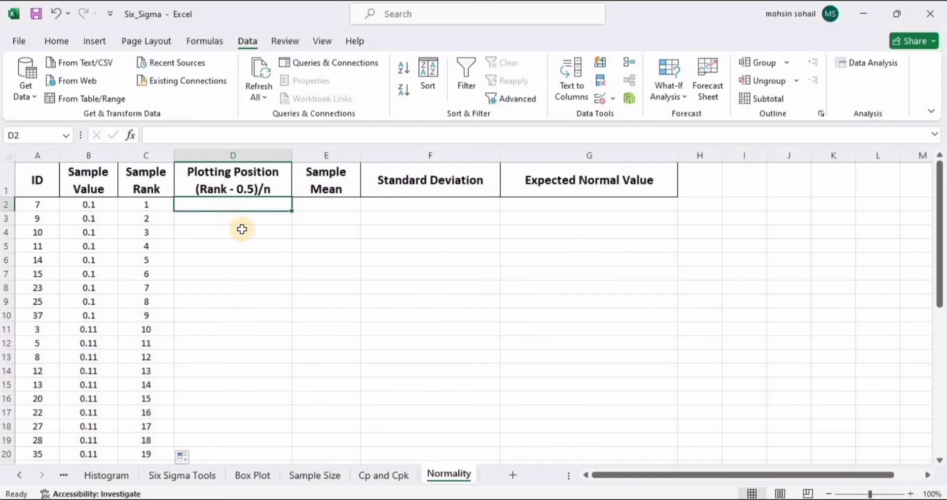
type("=(")
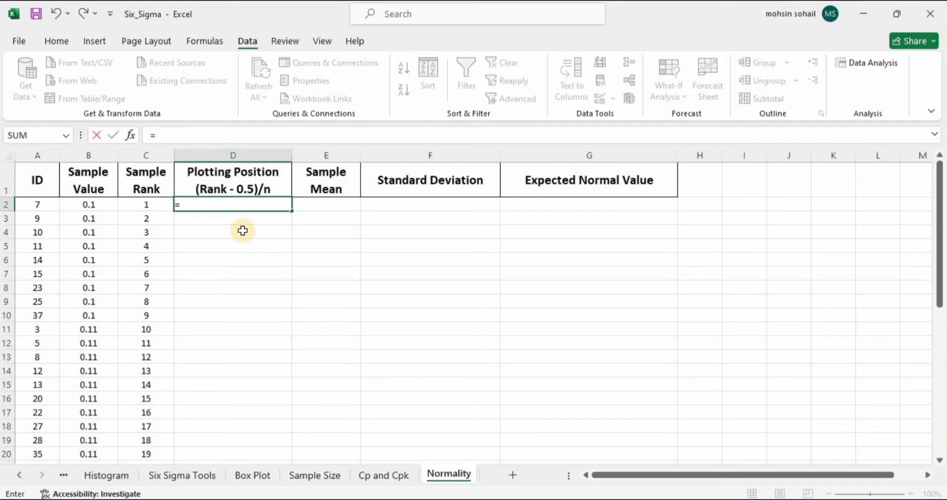
left_click(146, 206)
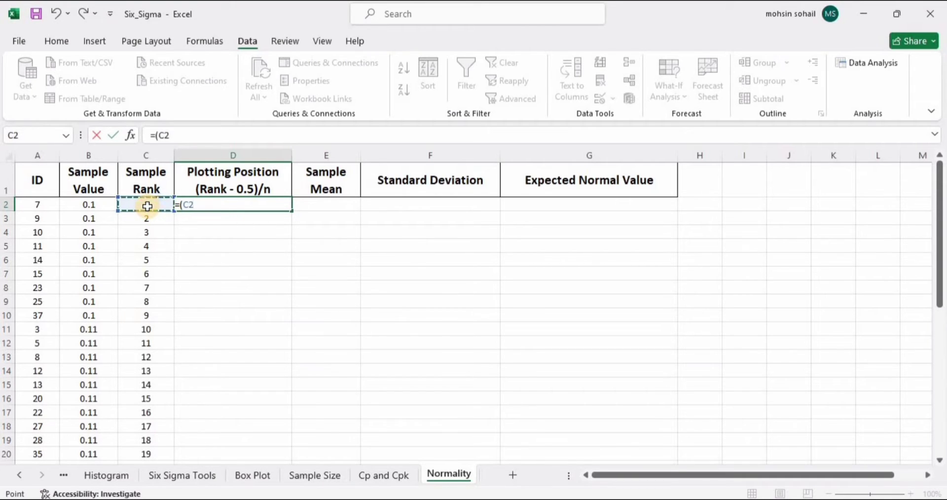
type("-0.5)/")
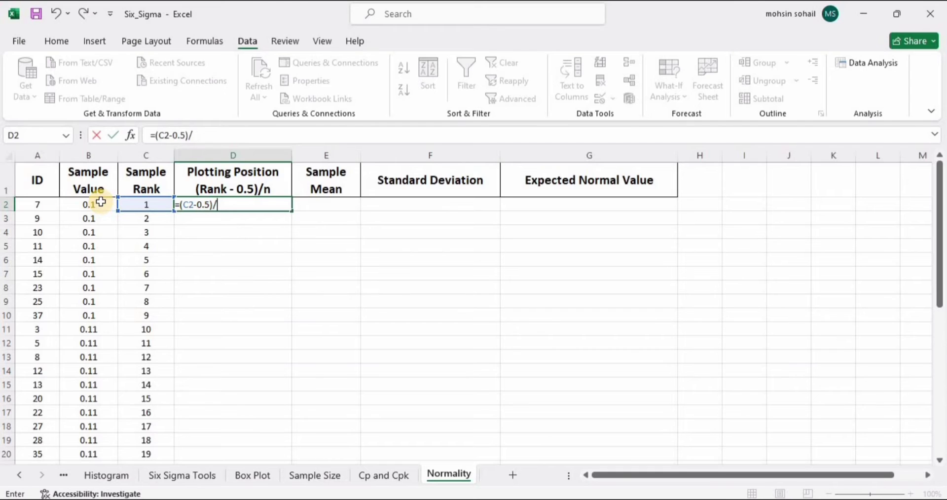
left_click_drag(101, 201, 96, 359)
scroll(97, 360, "down", 4)
scroll(97, 360, "down", 5)
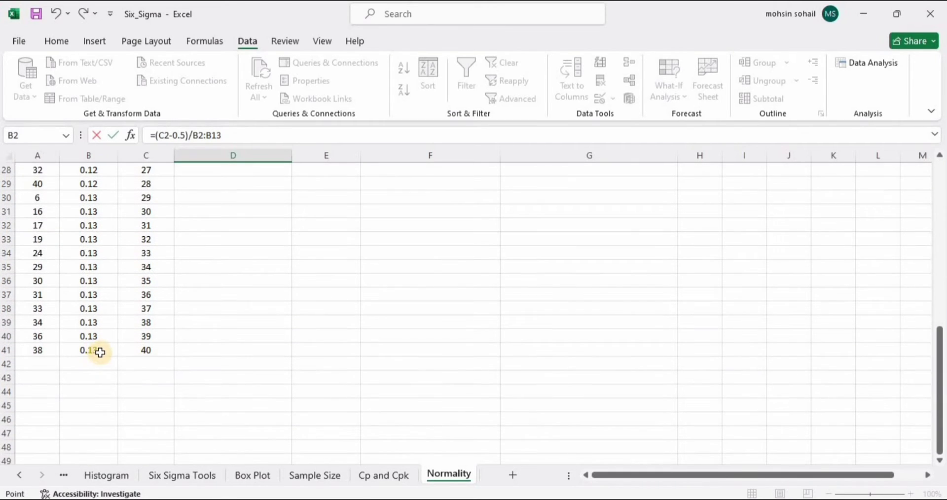
left_click(100, 353, "shift")
scroll(99, 283, "up", 9)
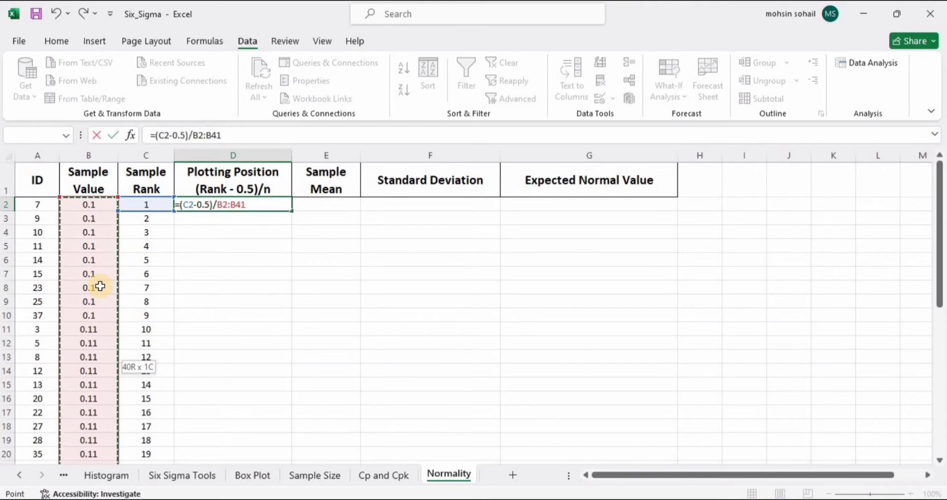
key("BackSpace")
key("BackSpace")
key("BackSpace")
key("BackSpace")
key("BackSpace")
key("BackSpace")
type("coun")
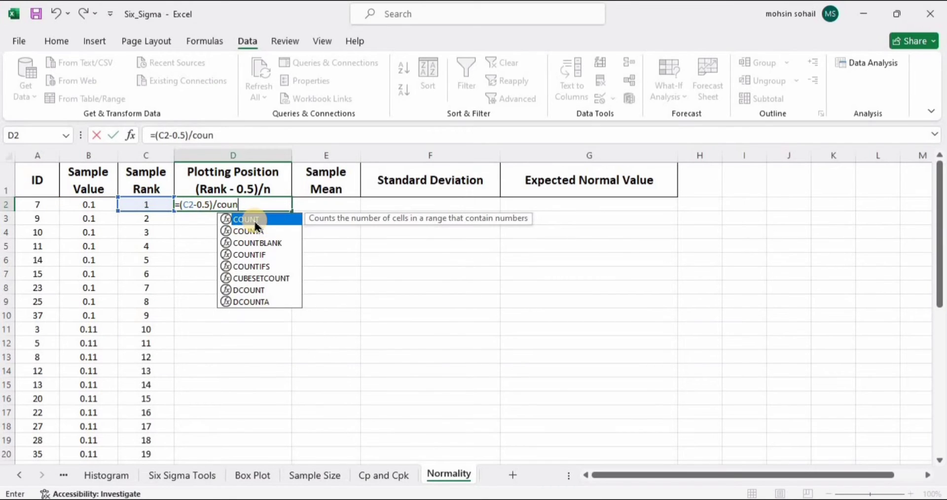
double_click(255, 221)
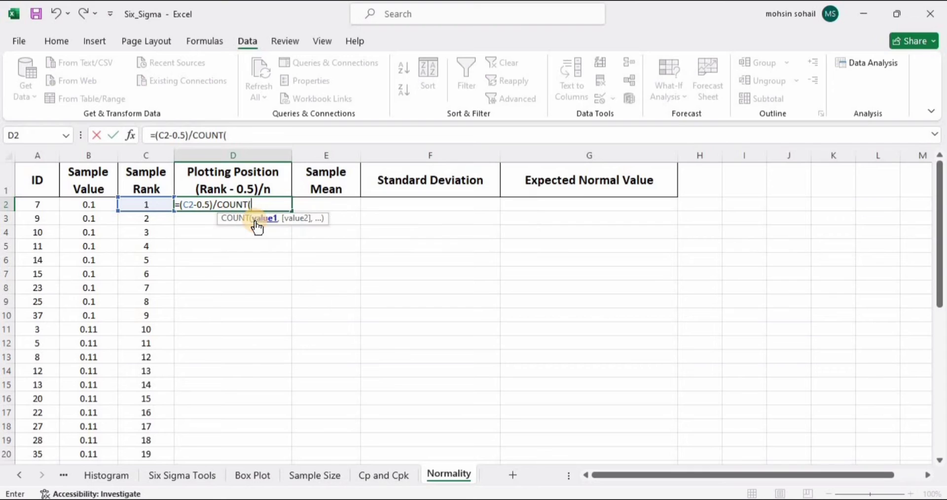
left_click(90, 156)
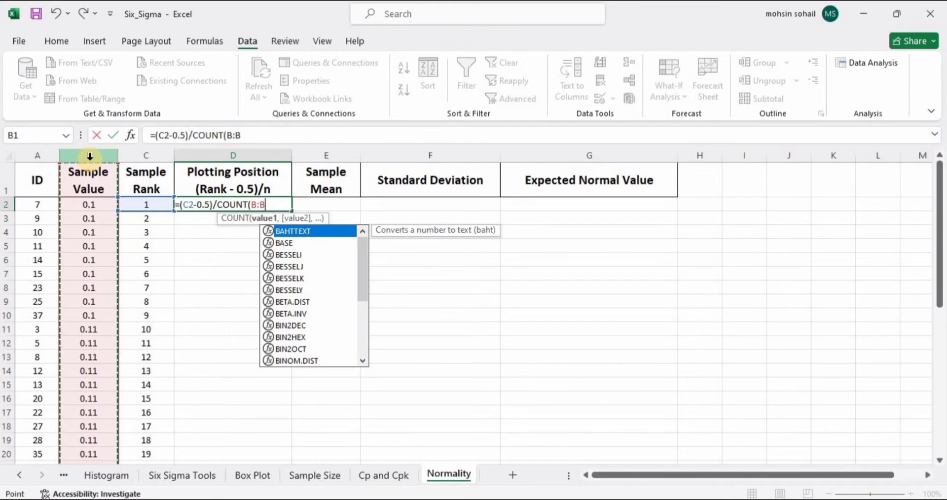
key("Return")
Copy the D2 formula down to D41, giving 0.0125 through 0.9875
left_click(243, 206)
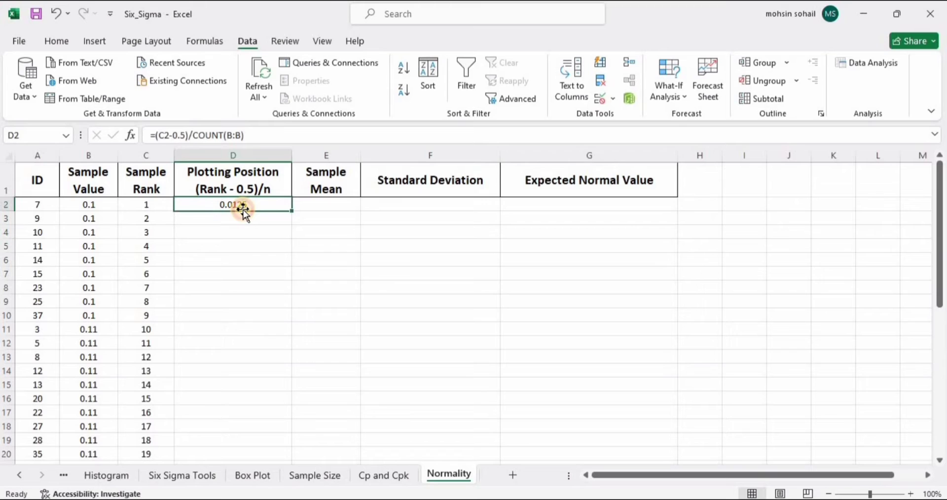
double_click(292, 211)
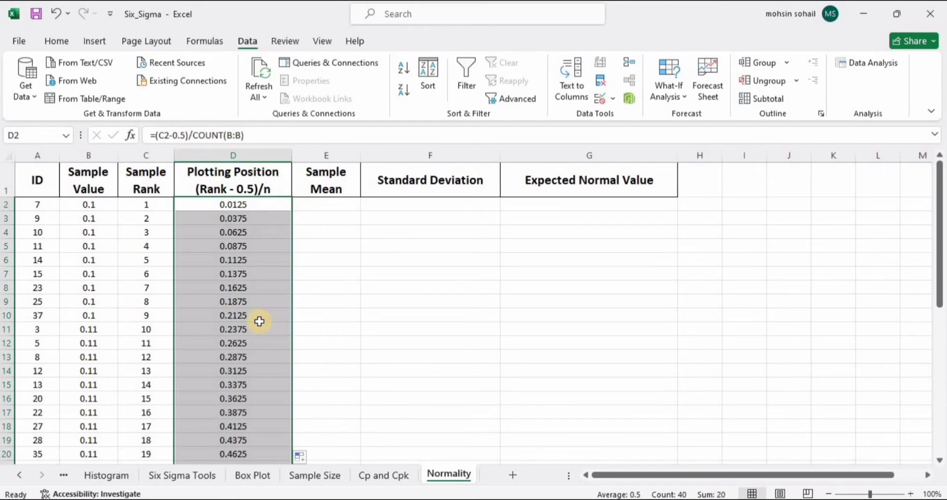
scroll(259, 321, "down", 6)
scroll(259, 321, "down", 4)
scroll(259, 321, "up", 10)
left_click(259, 319)
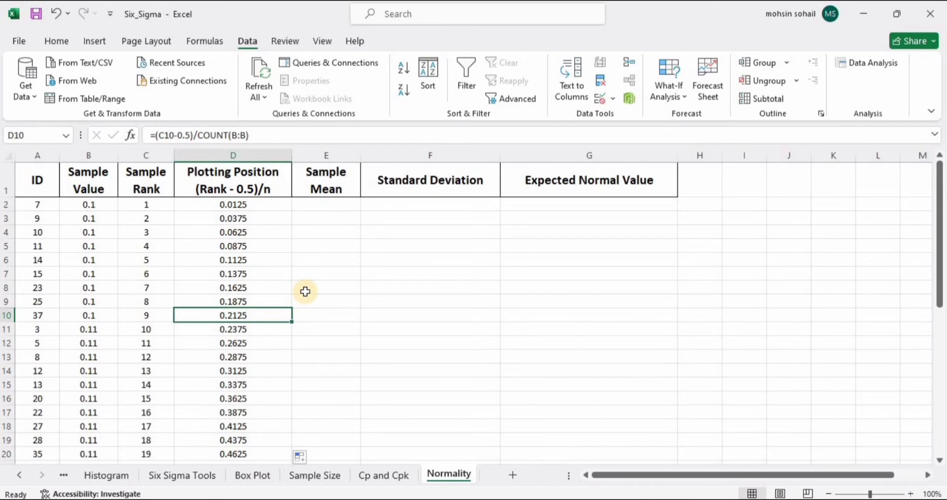
left_click_drag(40, 208, 221, 384)
scroll(222, 385, "down", 8)
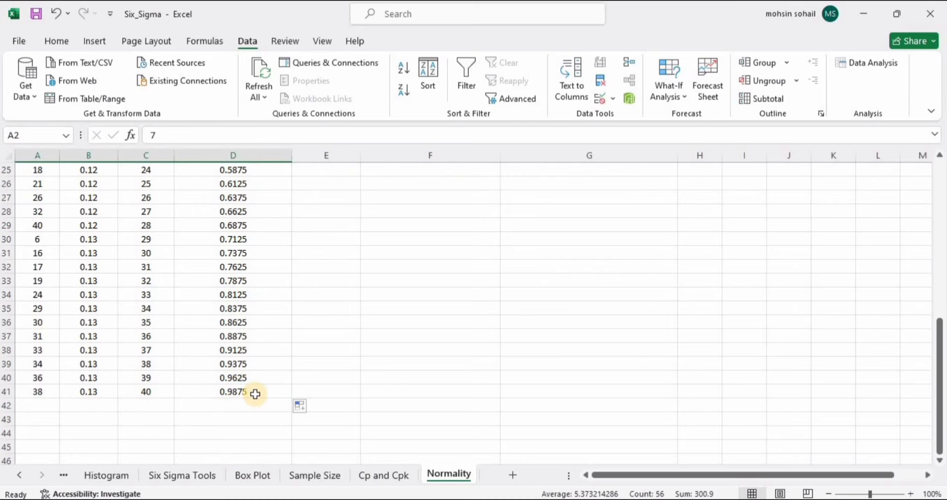
Apply All Borders to the data table A2:D41
left_click(253, 398, "shift")
scroll(249, 333, "up", 8)
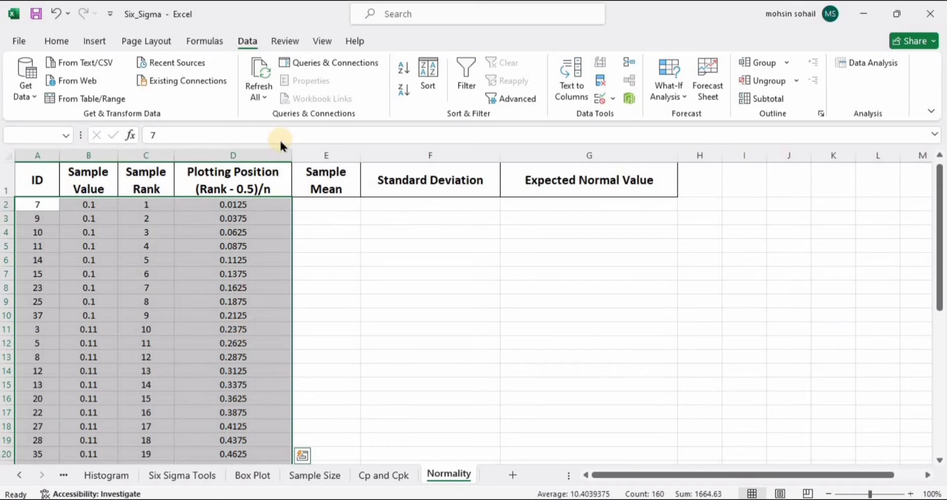
left_click(58, 38)
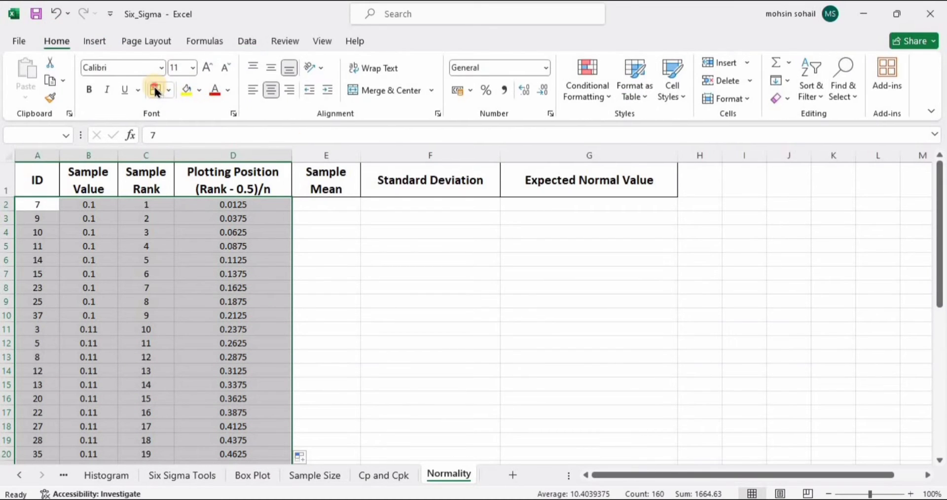
left_click(155, 87)
left_click(341, 285)
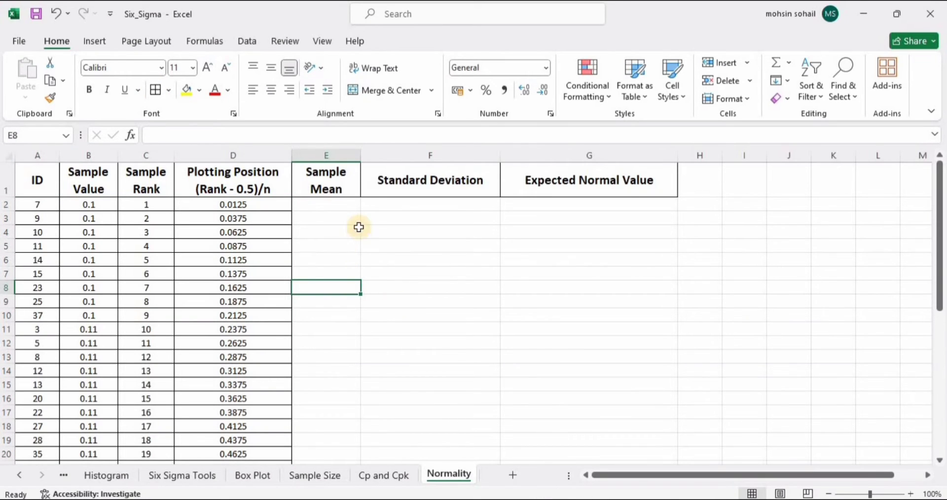
Enter =AVERAGE(B2:B41) in E2, giving a mean of 0.11575
left_click(328, 205)
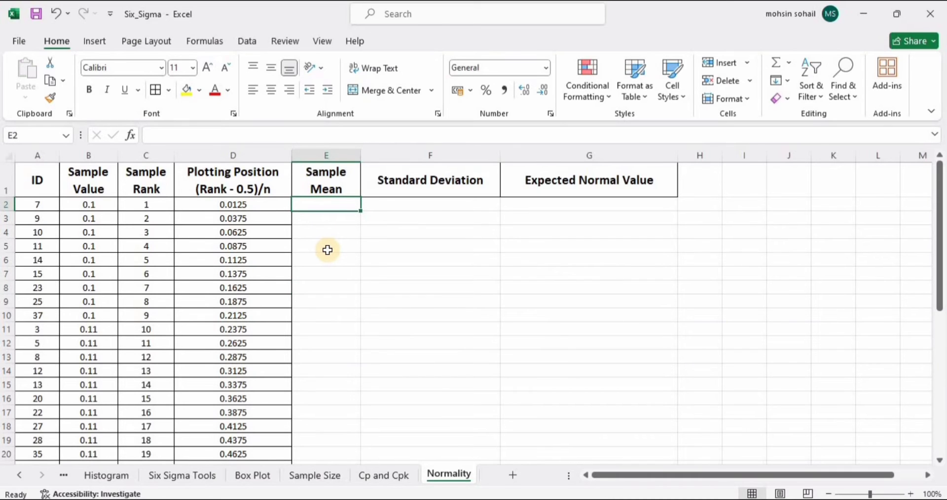
type("=")
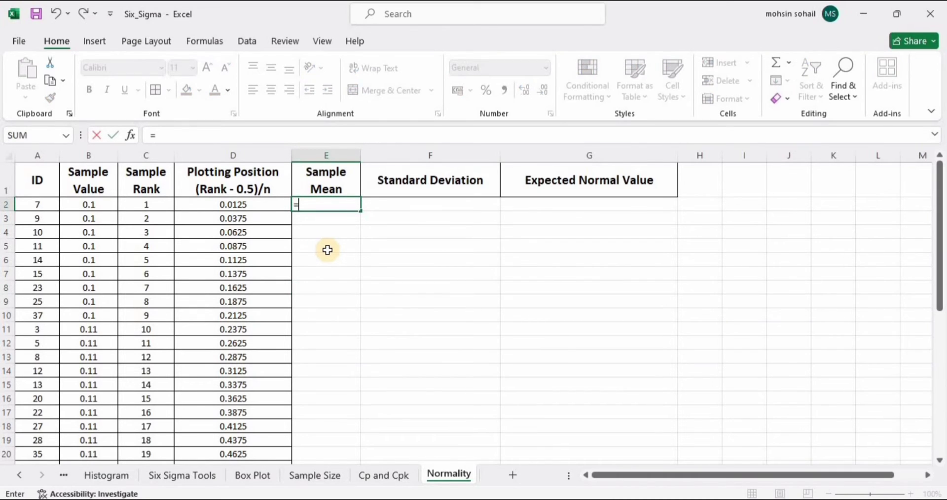
type("aver")
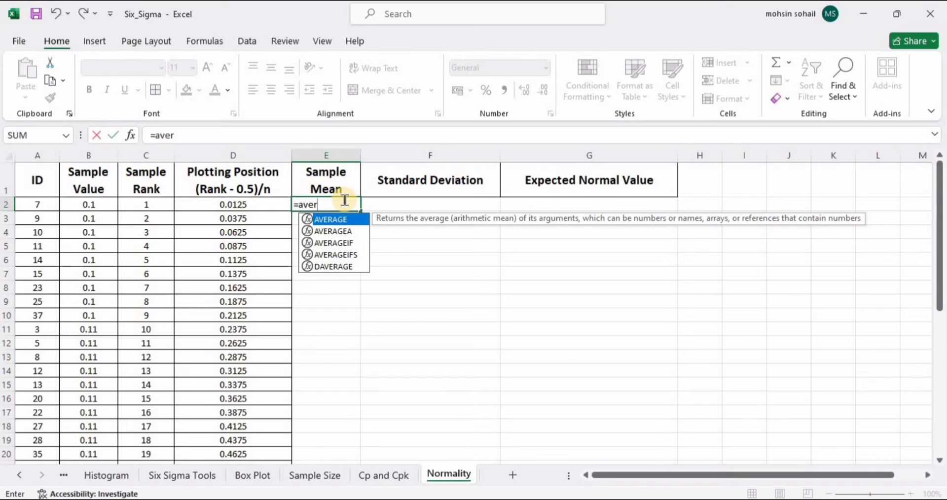
key("Tab")
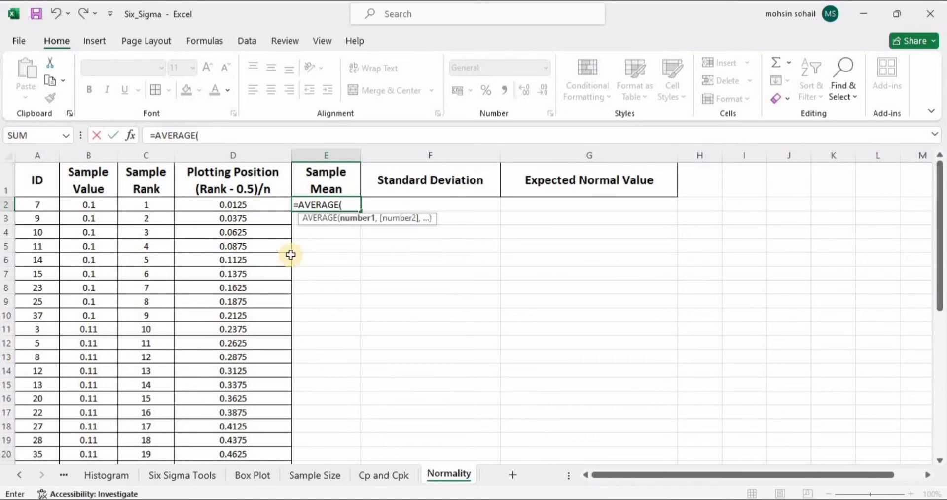
left_click_drag(103, 204, 100, 309)
scroll(103, 324, "down", 10)
scroll(289, 242, "up", 10)
key("Return")
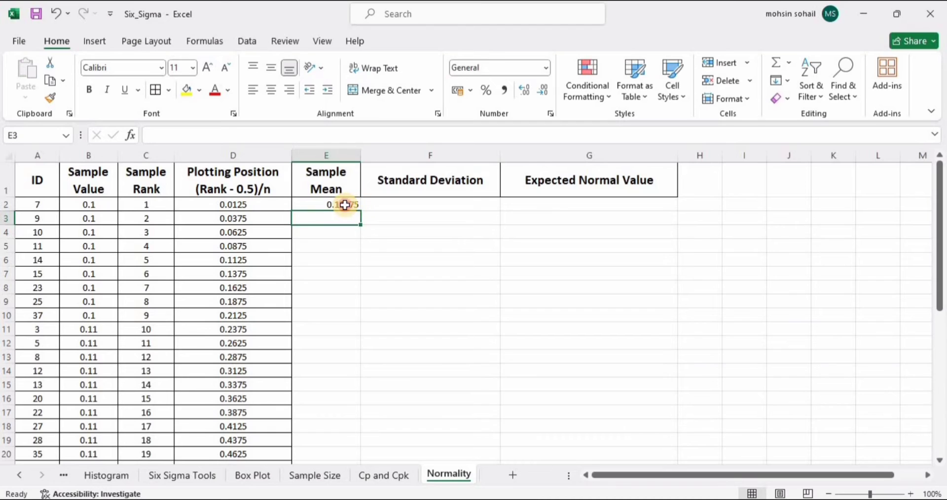
left_click(344, 205)
Centre-align the contents of column E
left_click(328, 155)
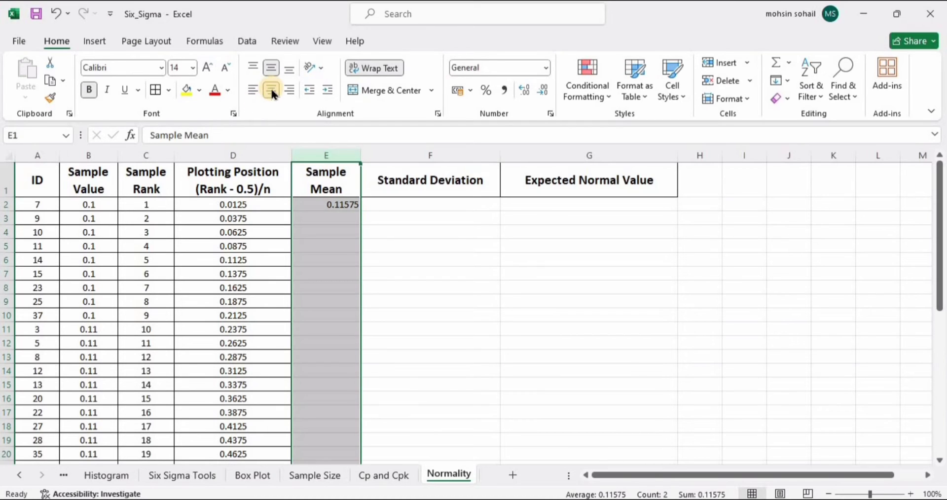
left_click(271, 91)
left_click(271, 91)
left_click(484, 302)
left_click(329, 208)
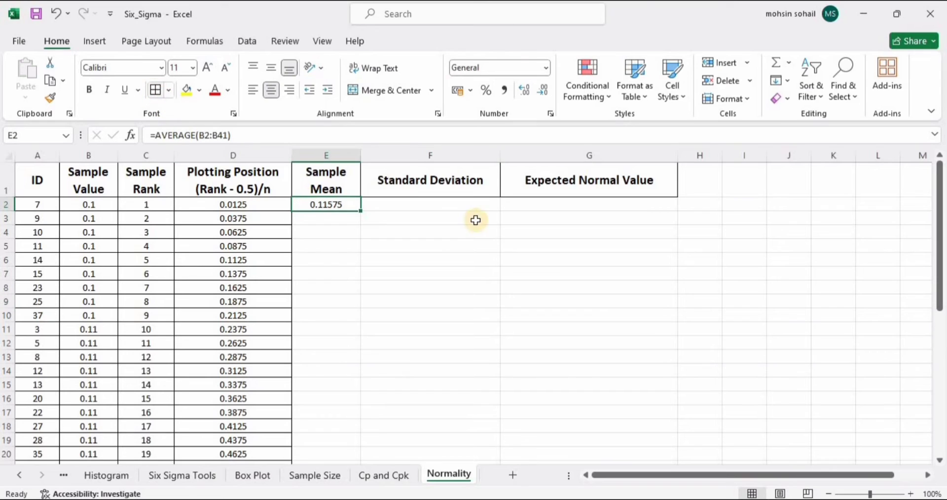
Enter =STDEV.S(B2:B41) in F2, returning 0.011521997
left_click(417, 203)
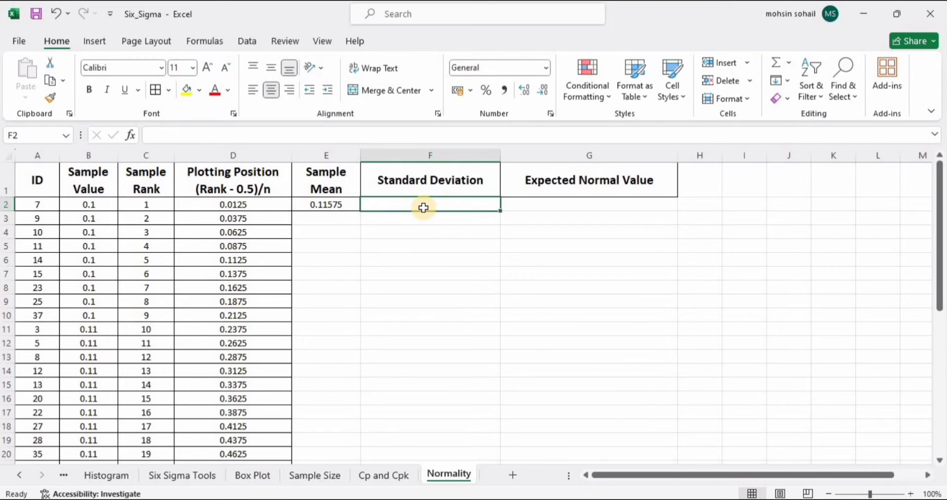
type("=std")
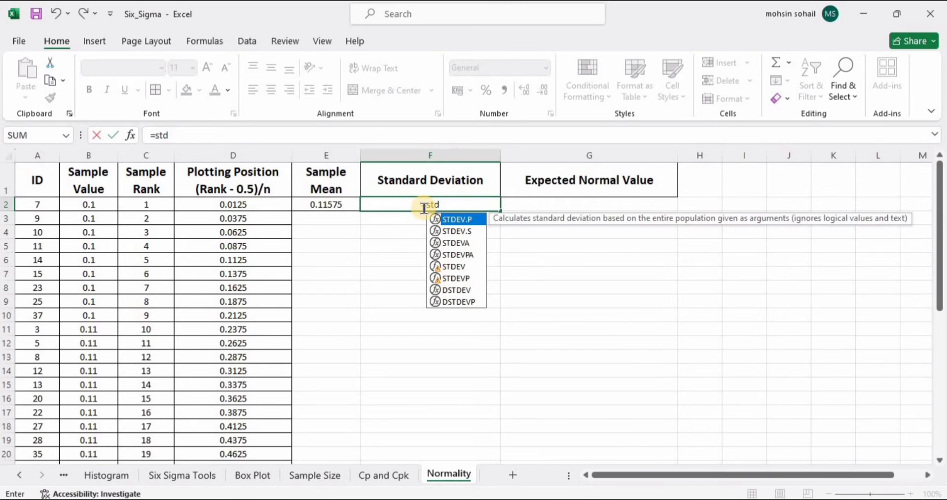
type("ev")
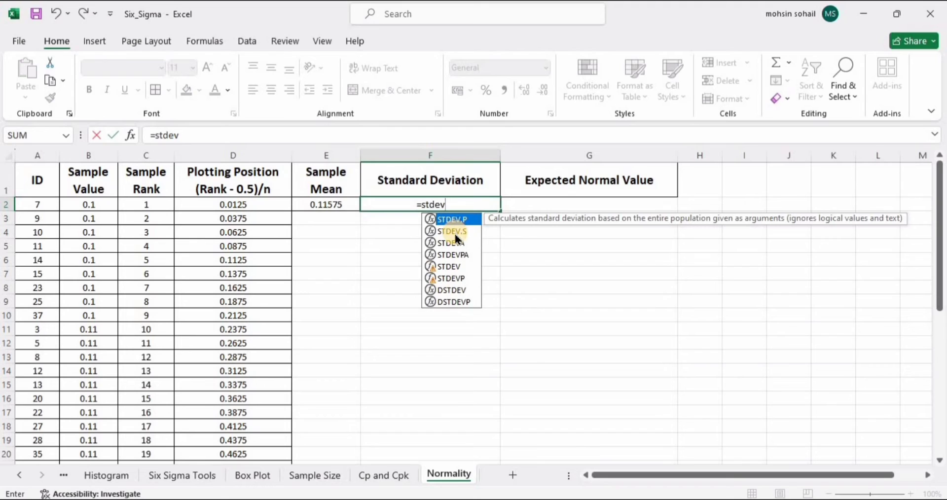
left_click(455, 236)
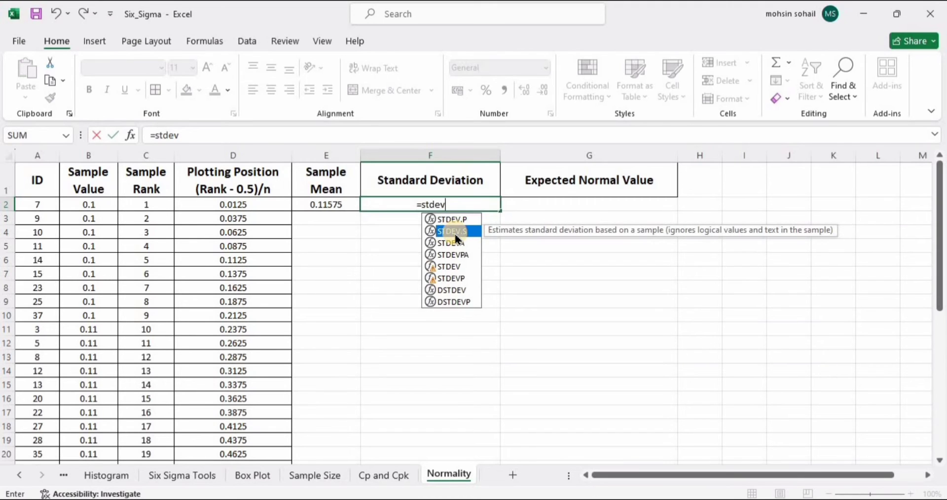
double_click(455, 233)
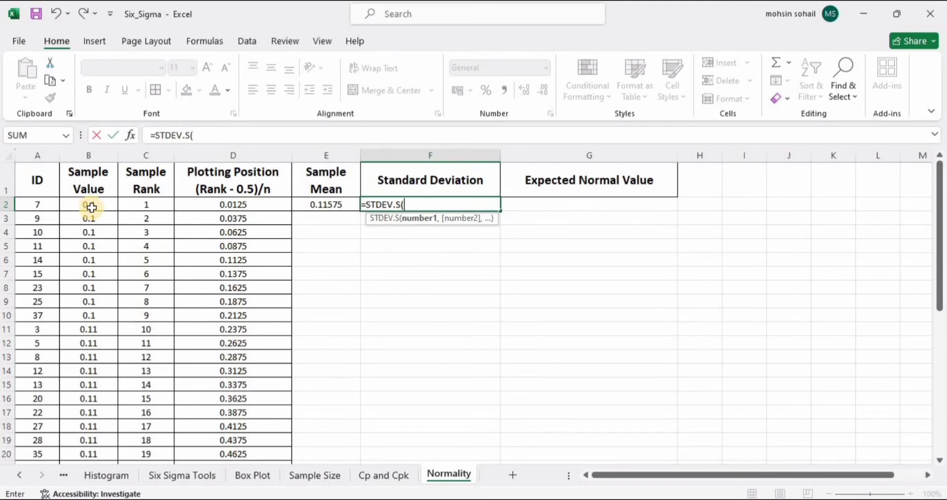
left_click_drag(91, 207, 91, 300)
scroll(93, 301, "down", 7)
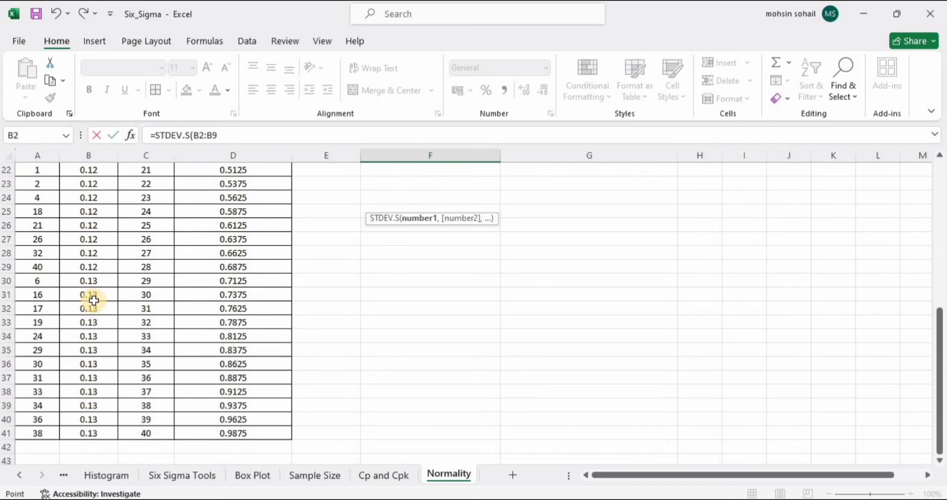
left_click(89, 437, "shift")
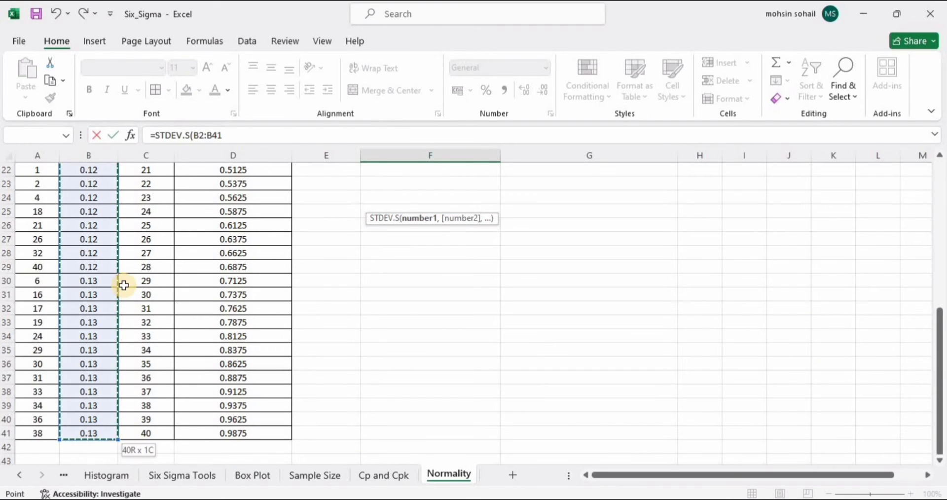
scroll(515, 213, "up", 7)
key("Return")
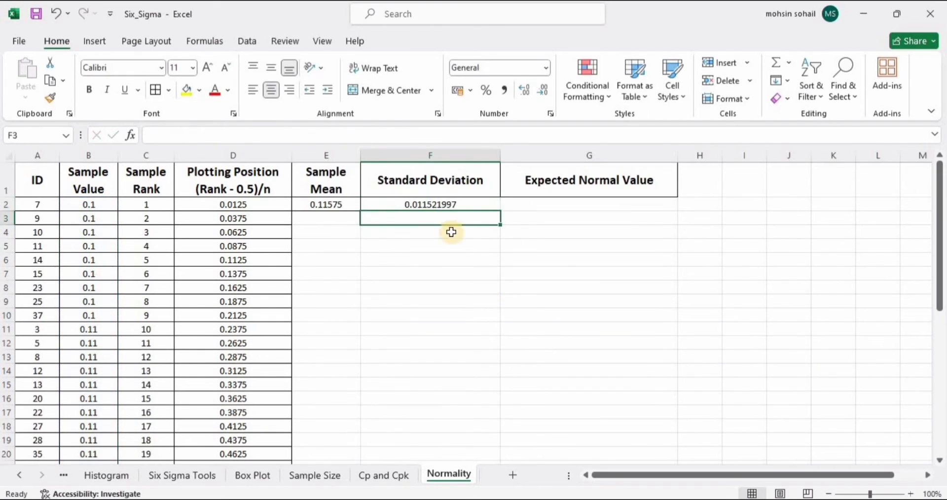
left_click(432, 204)
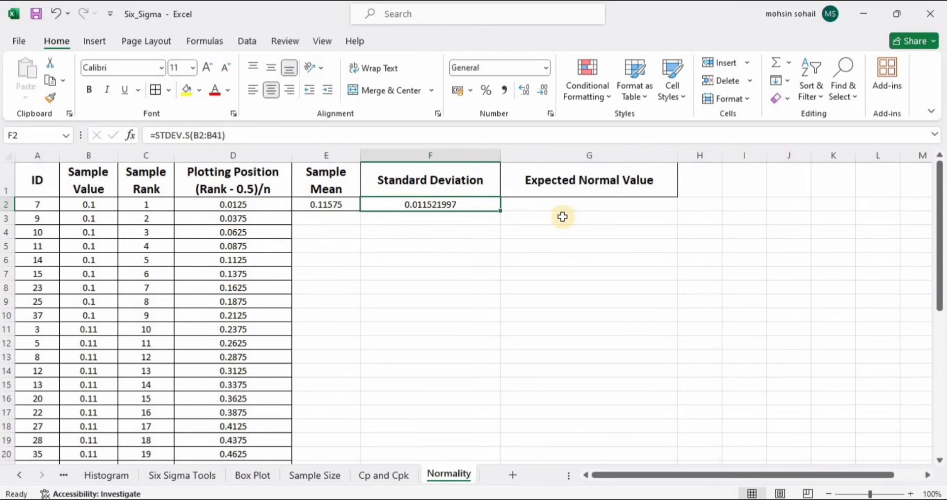
Enter =NORM.INV(D2,E2,F2) in G2 with relative references
left_click(554, 203)
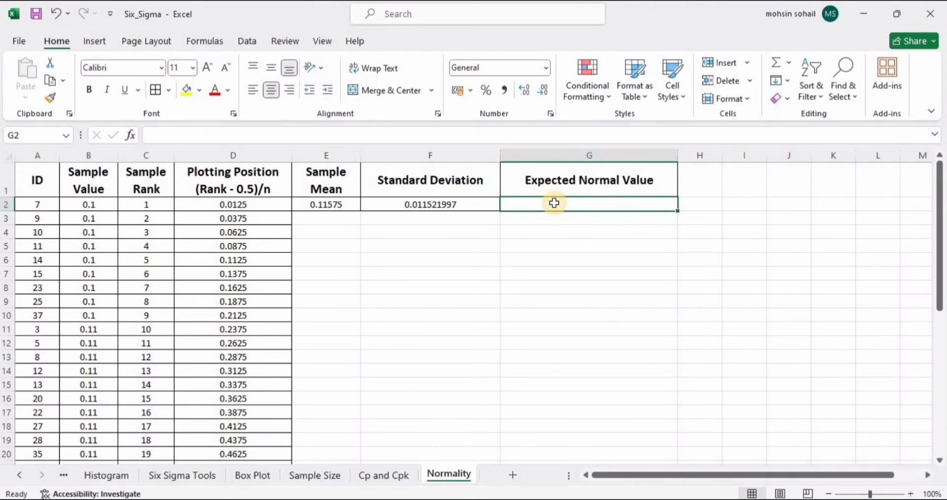
double_click(554, 203)
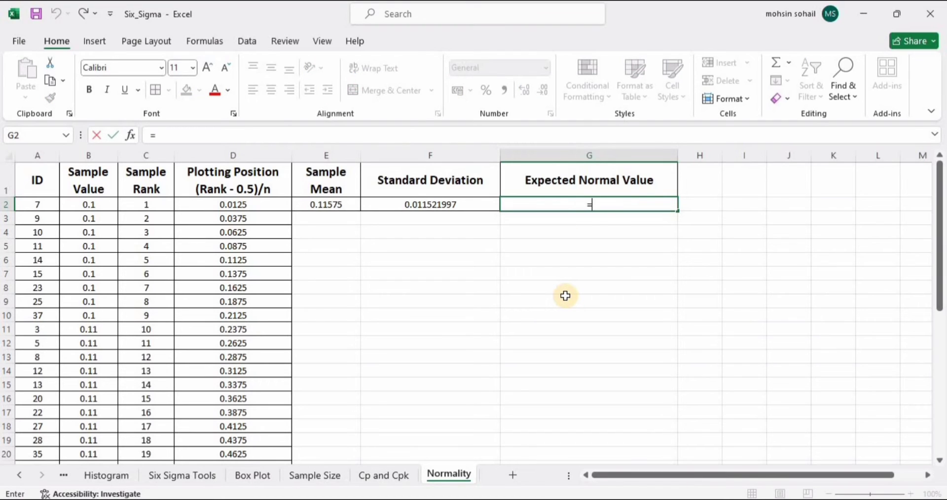
type("=norm")
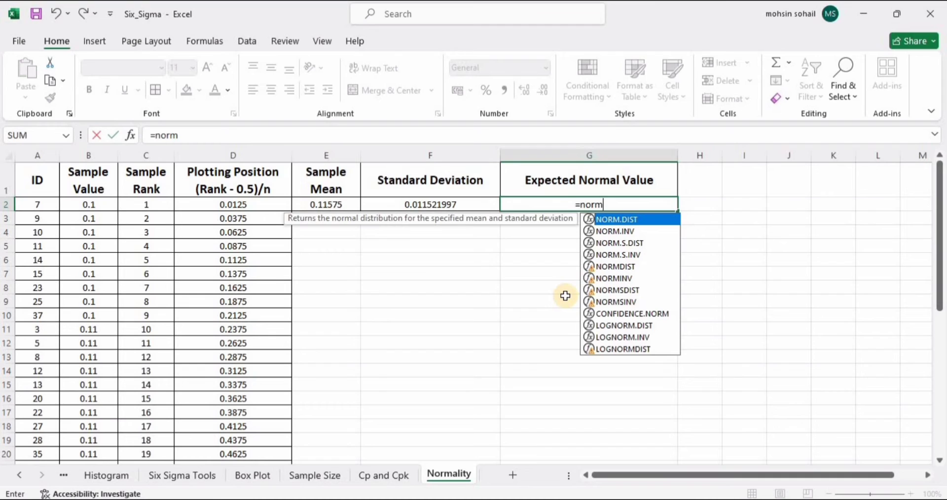
key("Down")
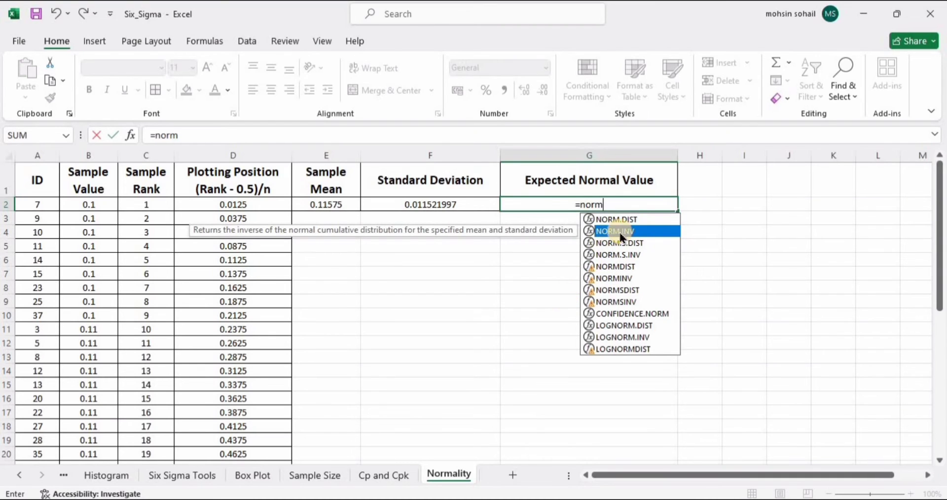
double_click(618, 231)
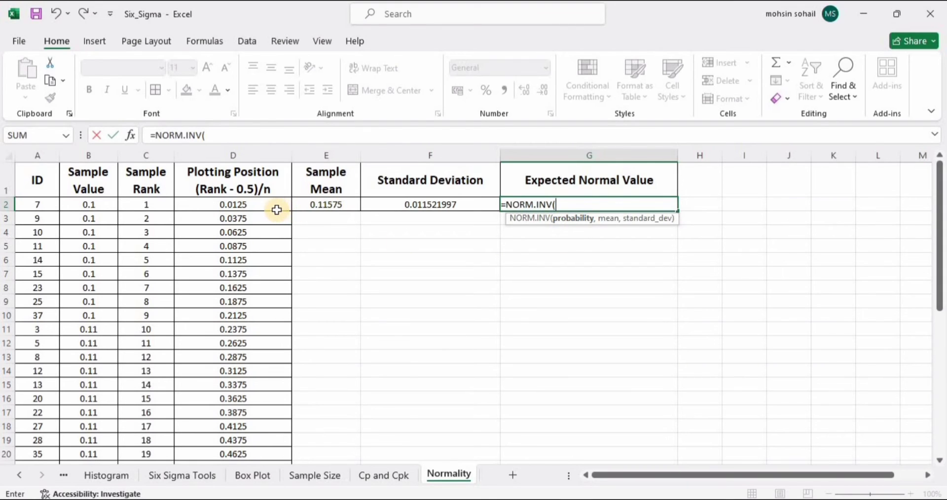
left_click(249, 206)
type(",")
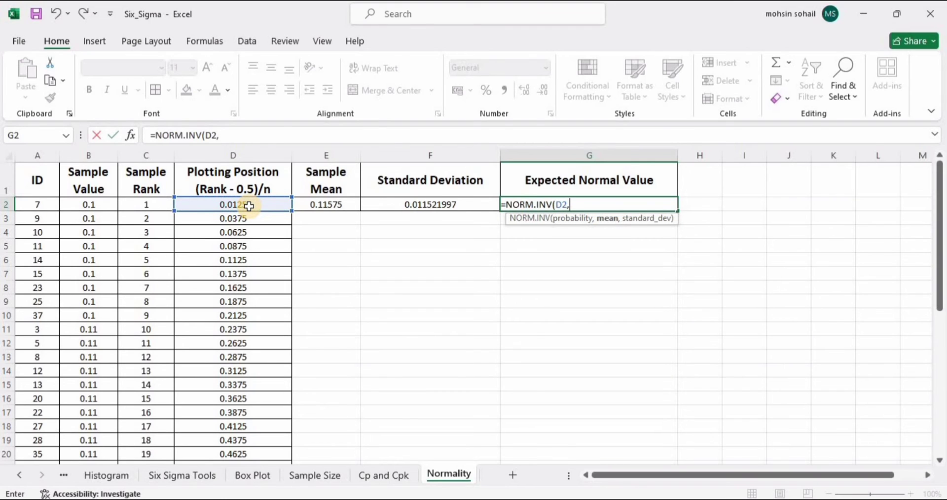
left_click(321, 207)
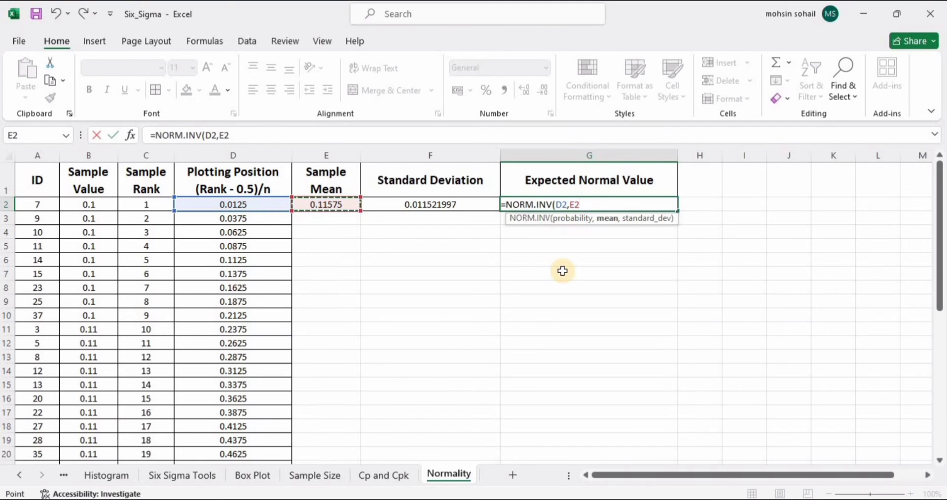
type(",")
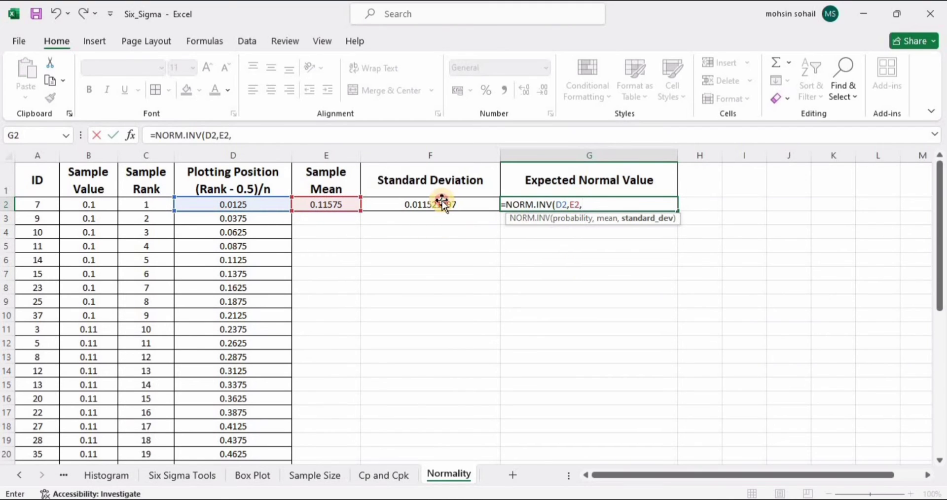
left_click(442, 200)
key("Return")
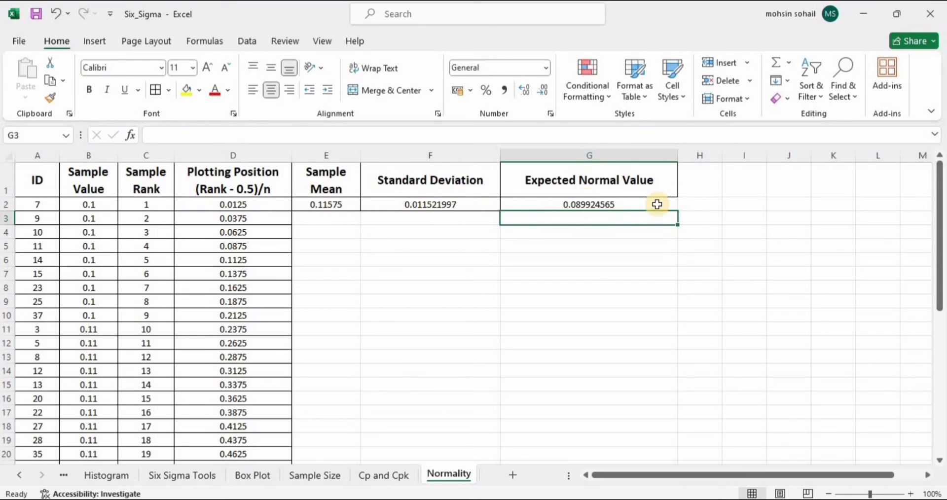
Fill the formula down column G, then delete the resulting #NUM! errors
left_click(651, 204)
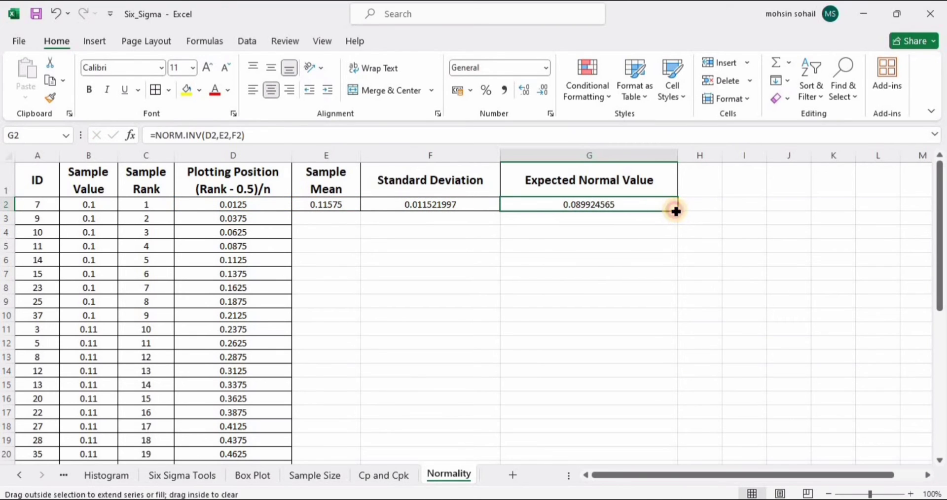
double_click(676, 211)
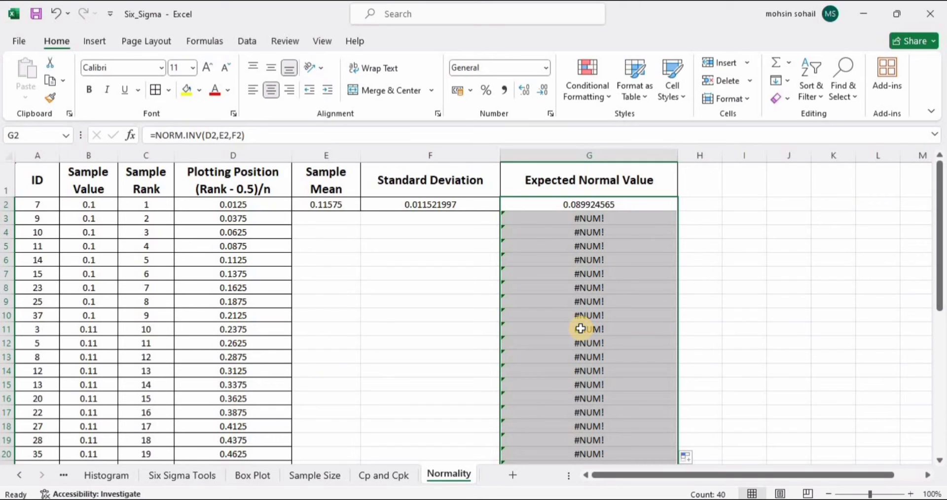
left_click(589, 300)
left_click_drag(542, 205, 598, 452)
scroll(600, 447, "down", 7)
left_click(601, 439, "shift")
key("Delete")
scroll(599, 436, "up", 7)
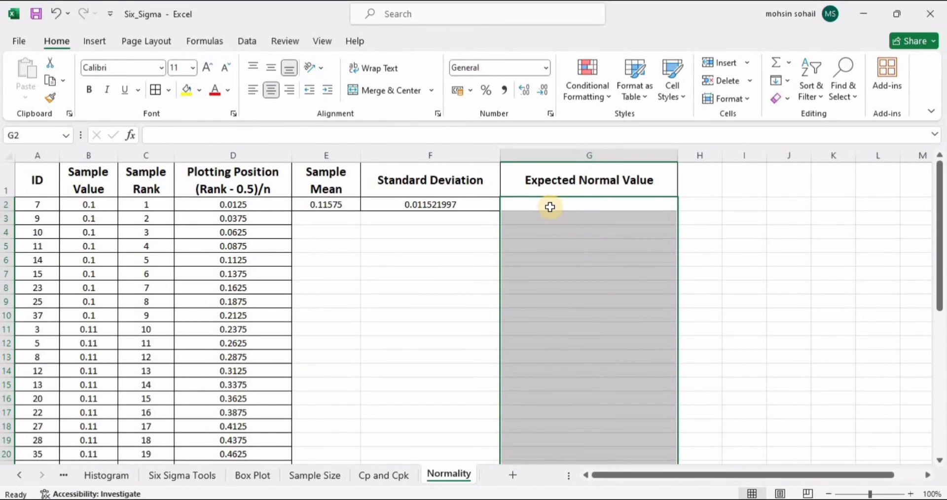
Enter =NORM.INV(D2,$E$2,$F$2) in G2, locking mean and standard deviation
left_click(549, 207)
double_click(550, 206)
type("=")
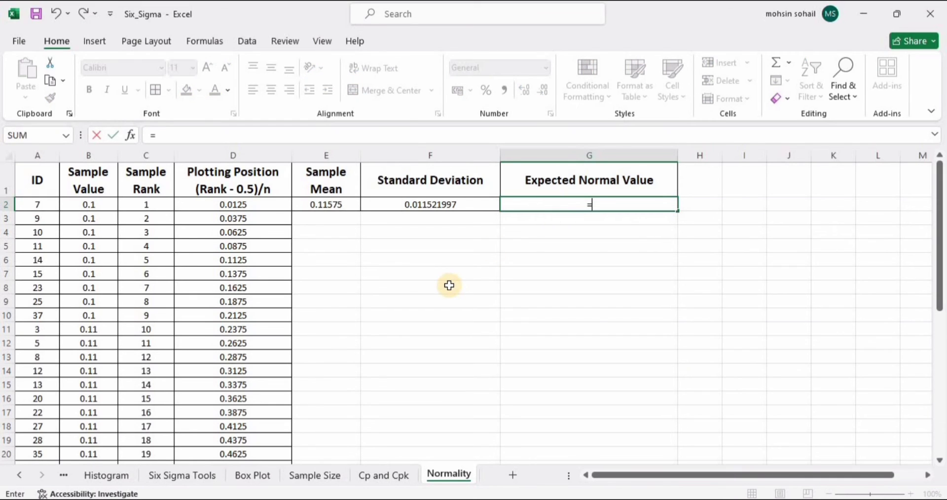
type("norm")
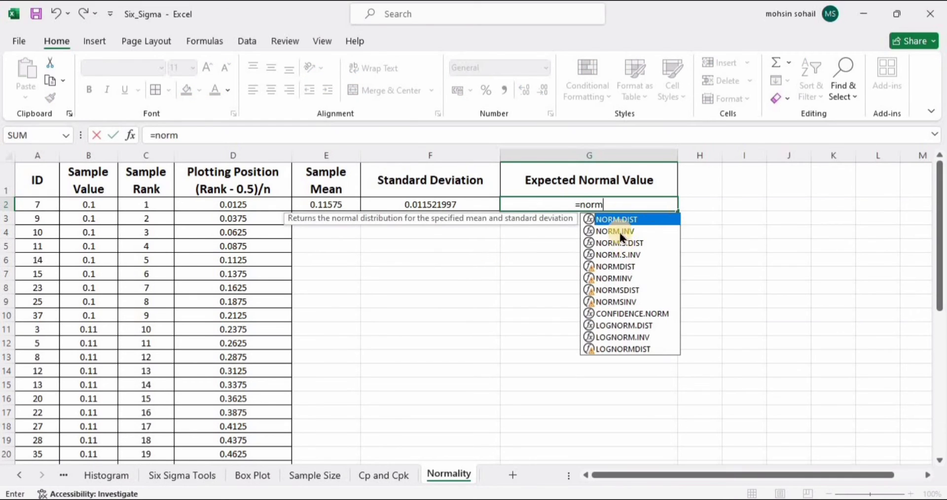
double_click(619, 231)
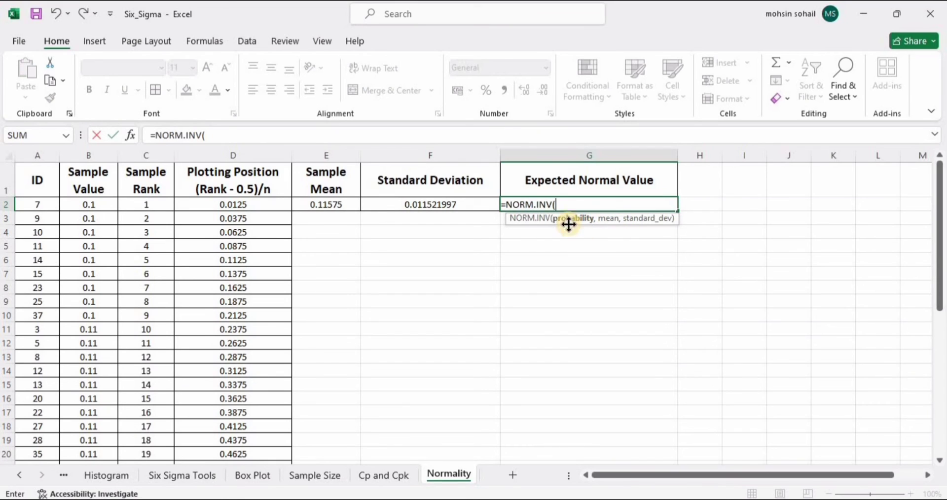
left_click(255, 206)
type(",")
left_click(320, 207)
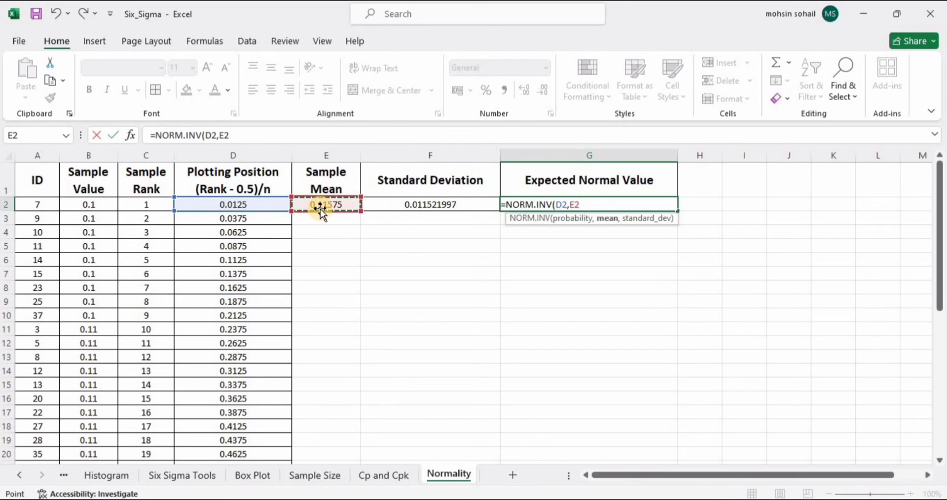
key("F4")
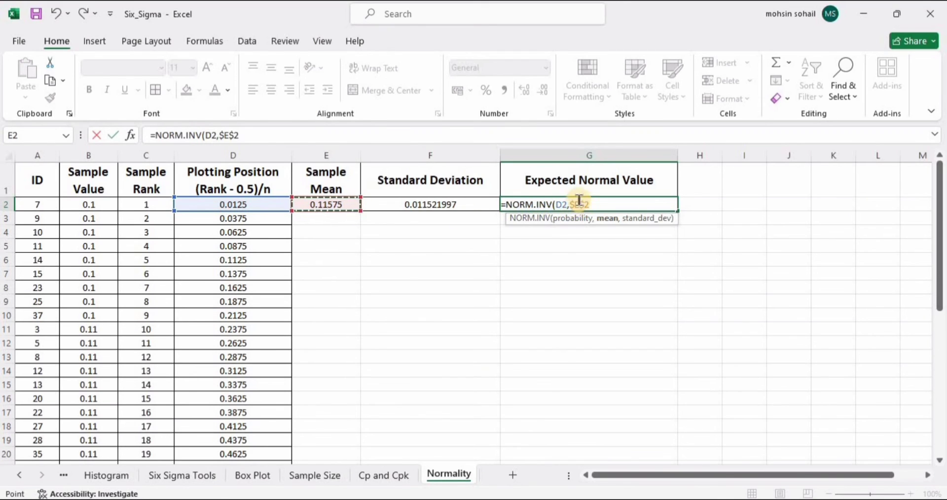
type(",")
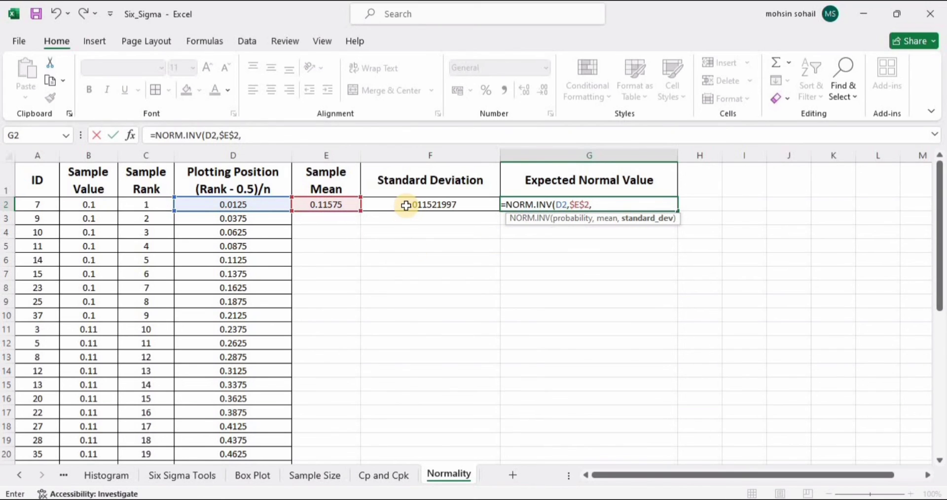
left_click(450, 209)
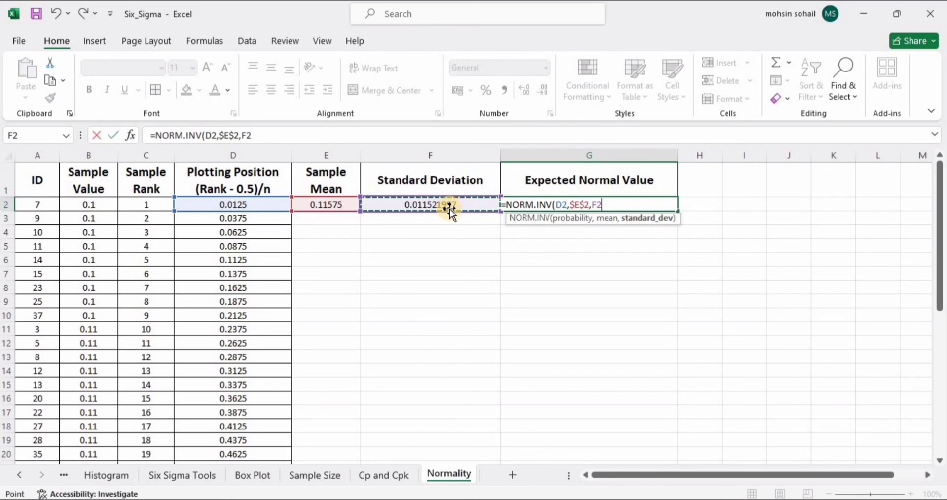
key("F4")
key("Return")
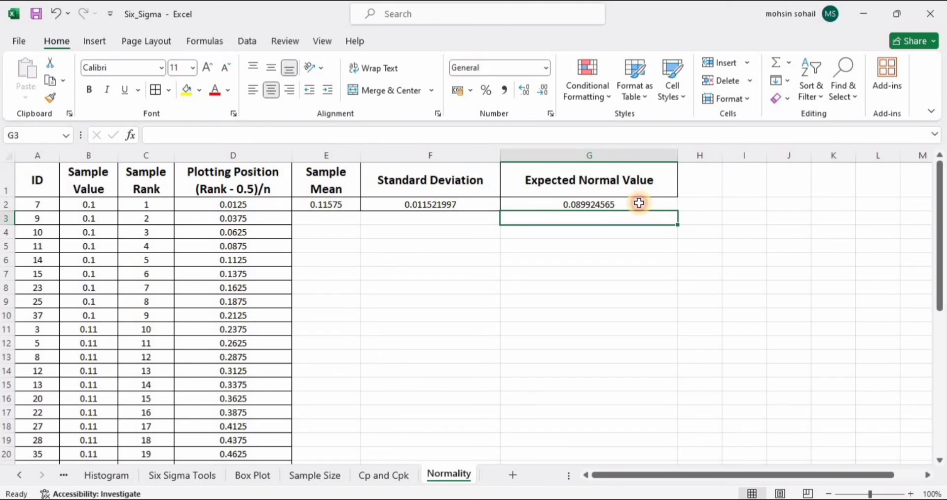
Copy the G2 formula down to row 41 and add borders to the results
left_click(639, 202)
double_click(675, 211)
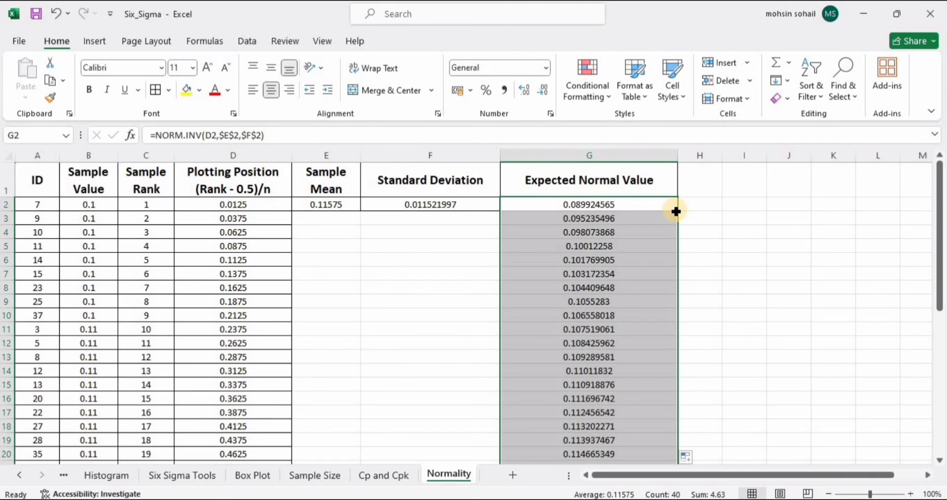
left_click(157, 91)
scroll(550, 307, "down", 9)
scroll(550, 306, "up", 9)
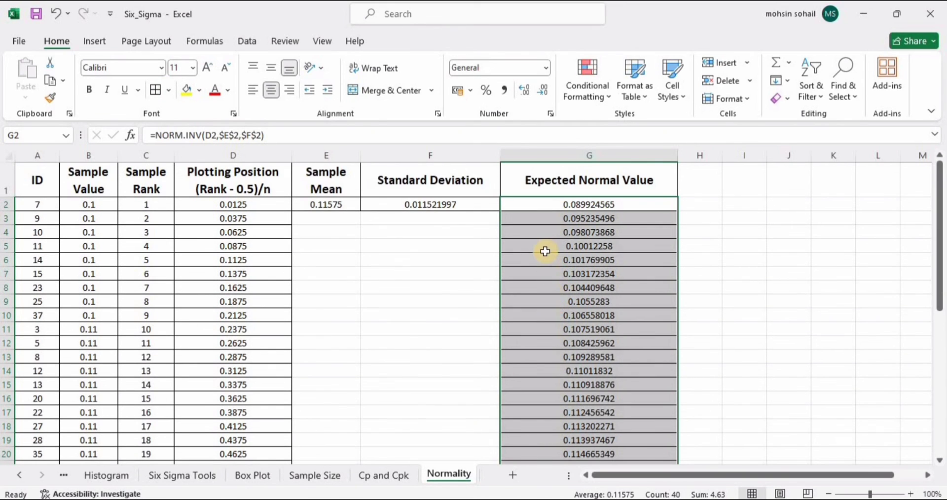
Select the Expected Normal Value column together with the Plotting Position column
left_click(545, 248)
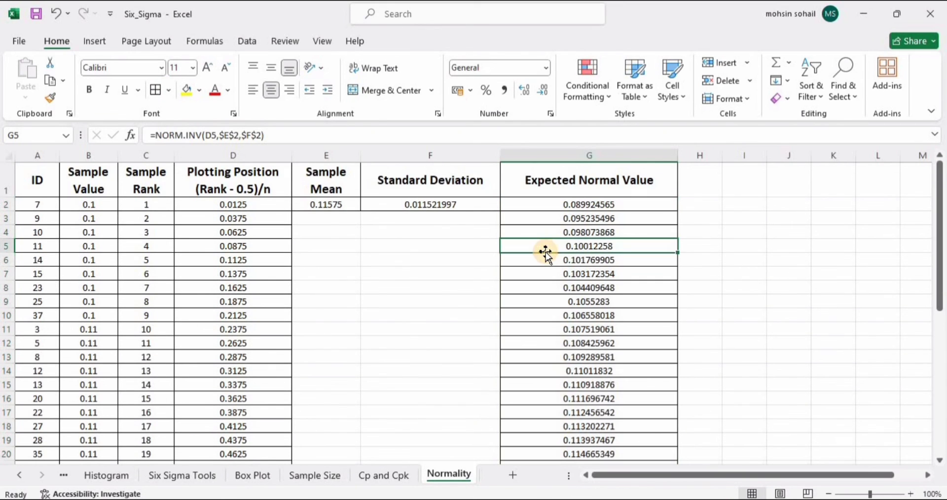
left_click(556, 182)
left_click(584, 150)
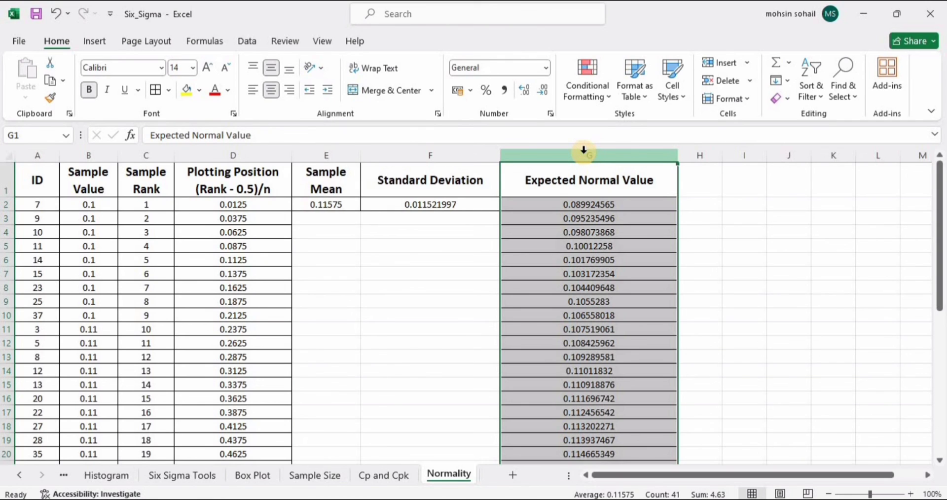
left_click(244, 157, "ctrl")
Insert a first-type scatter chart of the two columns and place it over empty cells to the right
left_click(95, 42)
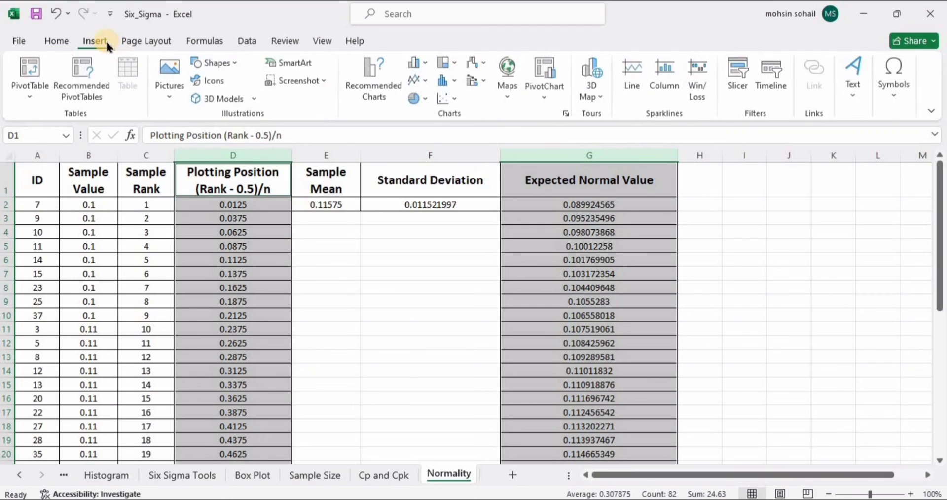
left_click(457, 99)
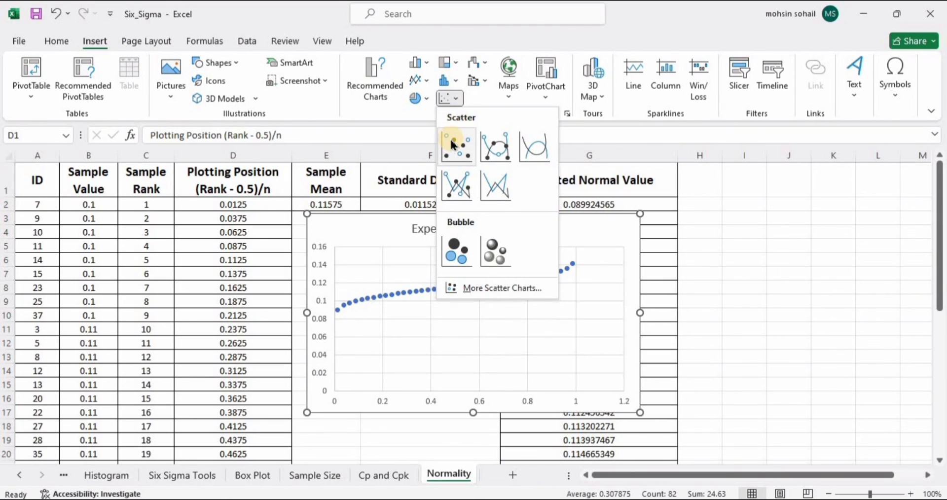
left_click(451, 144)
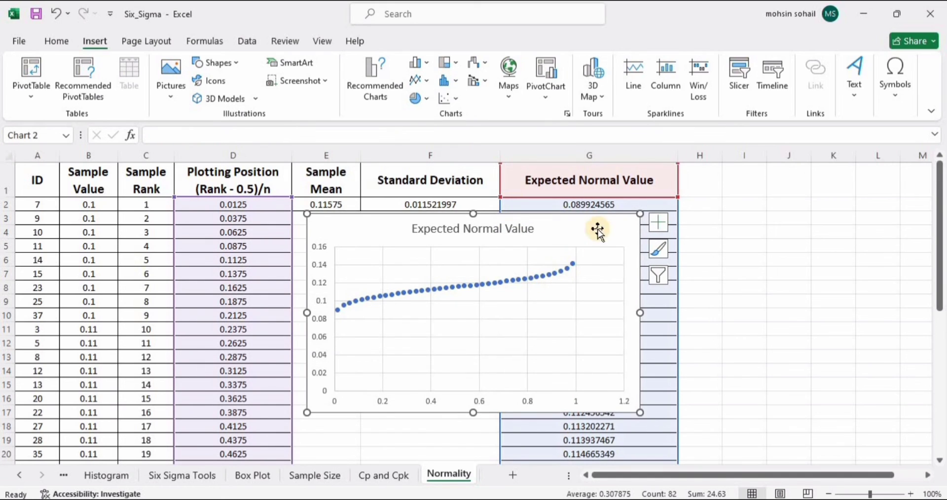
left_click_drag(588, 226, 609, 222)
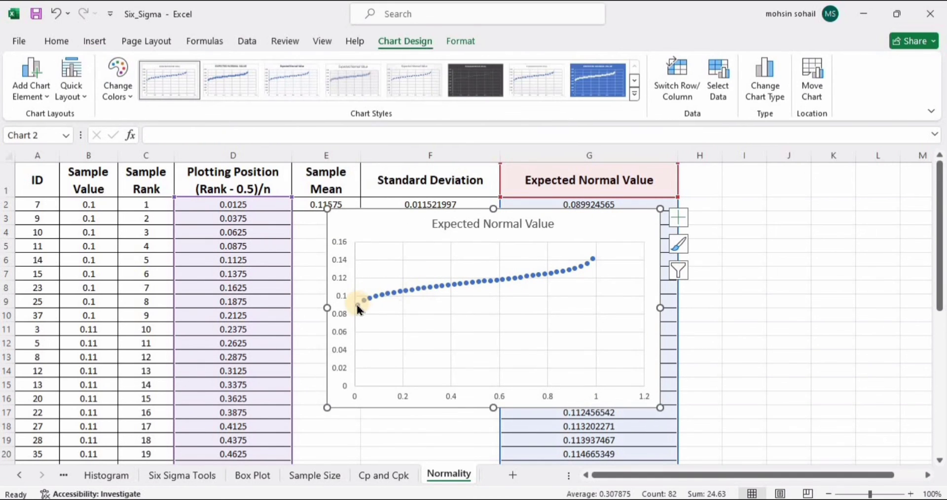